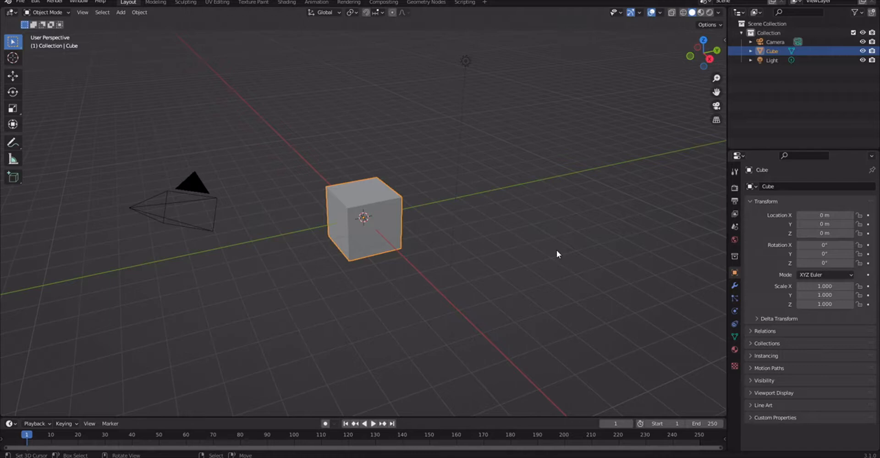
Step: Delete the default collection together with its camera, cube and light
left_click(774, 32)
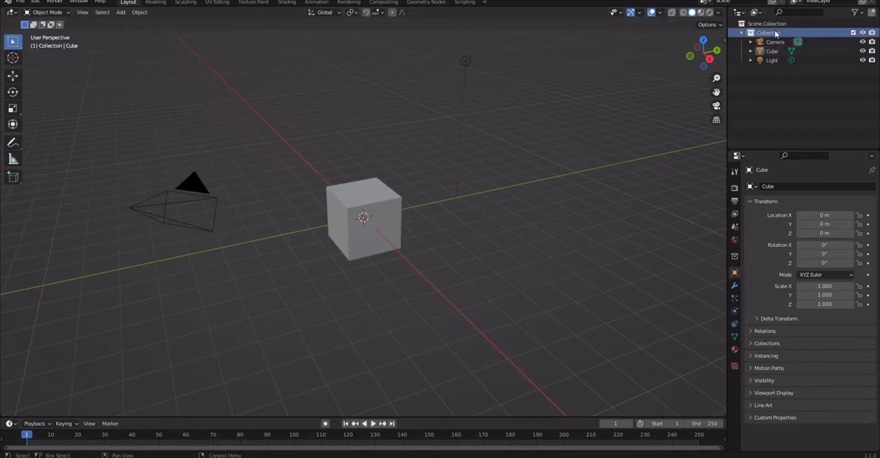
right_click(774, 31)
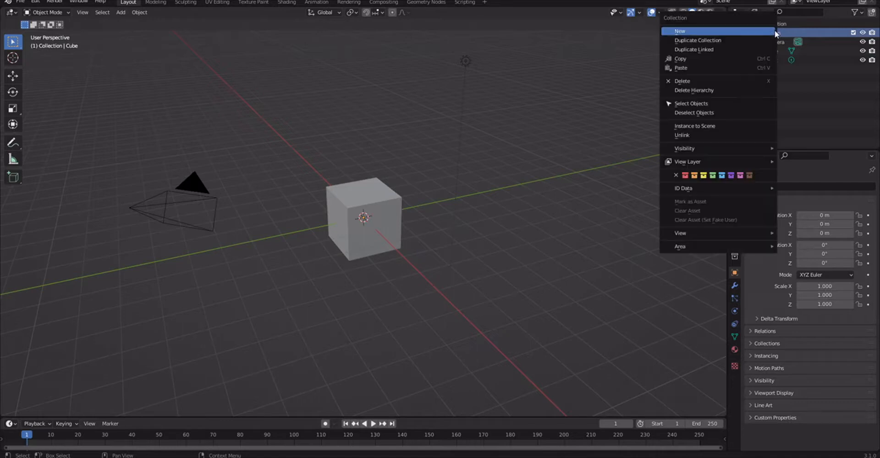
left_click(703, 90)
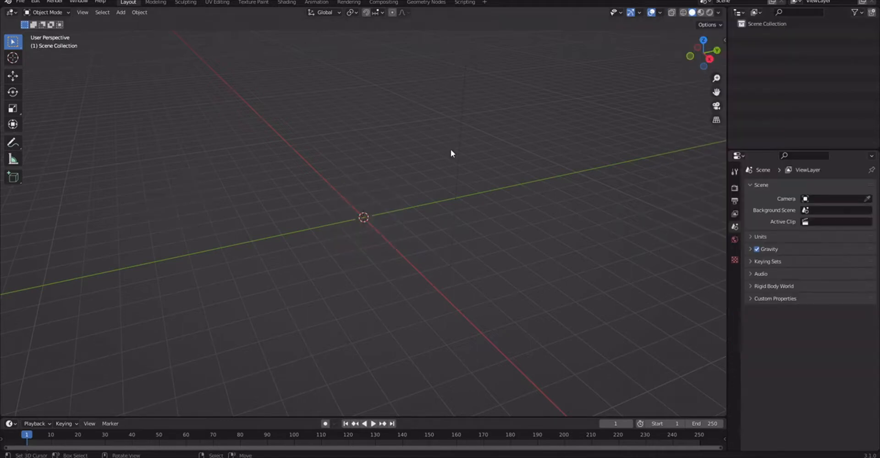
Step: Add a plane mesh and delete all of its vertices in Edit Mode, viewed from the top
key("shift+a")
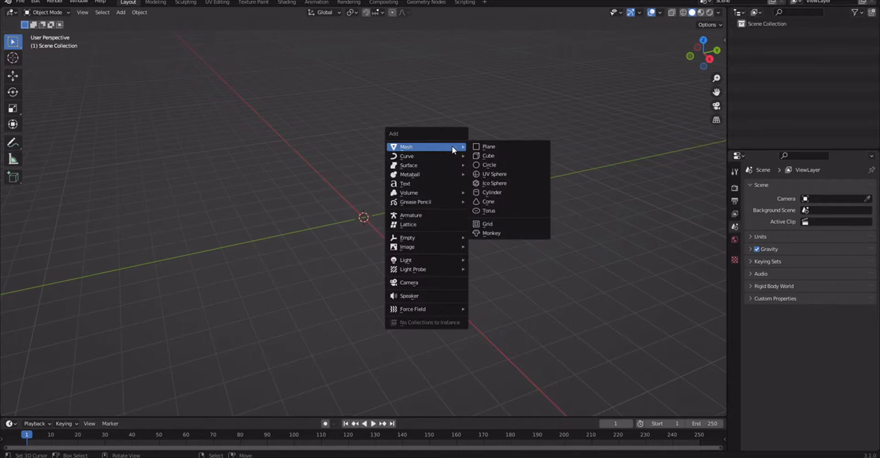
left_click(476, 147)
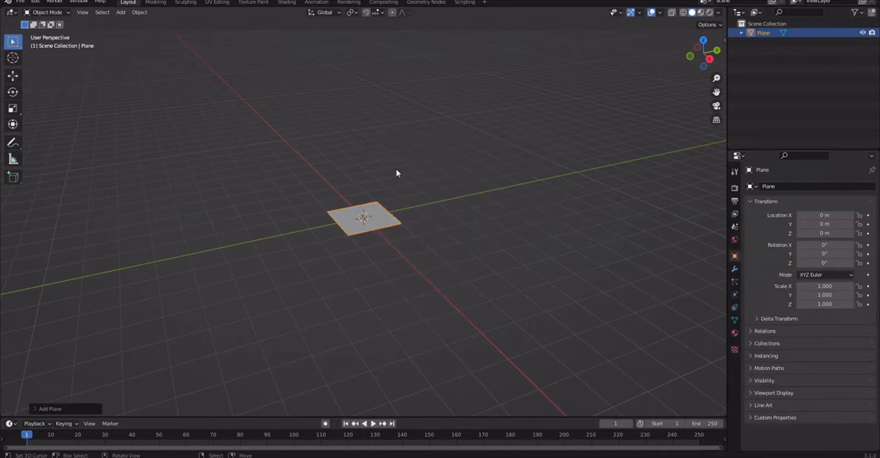
key("KP_7")
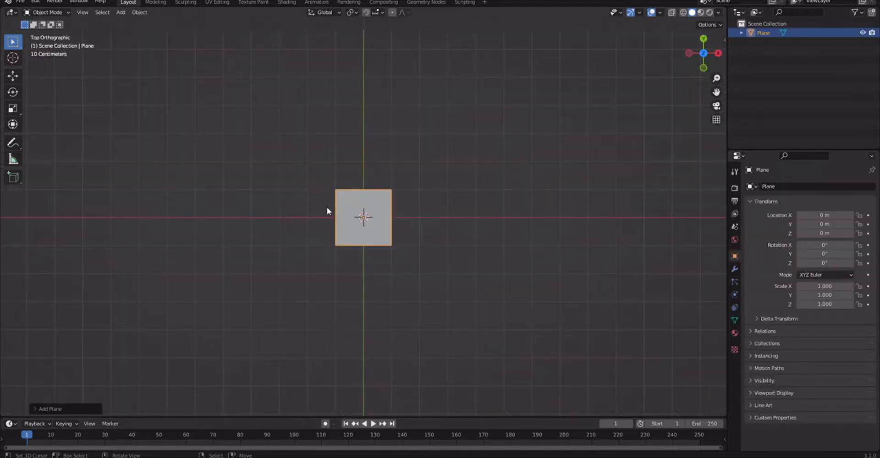
key("Tab")
key("x")
left_click(388, 214)
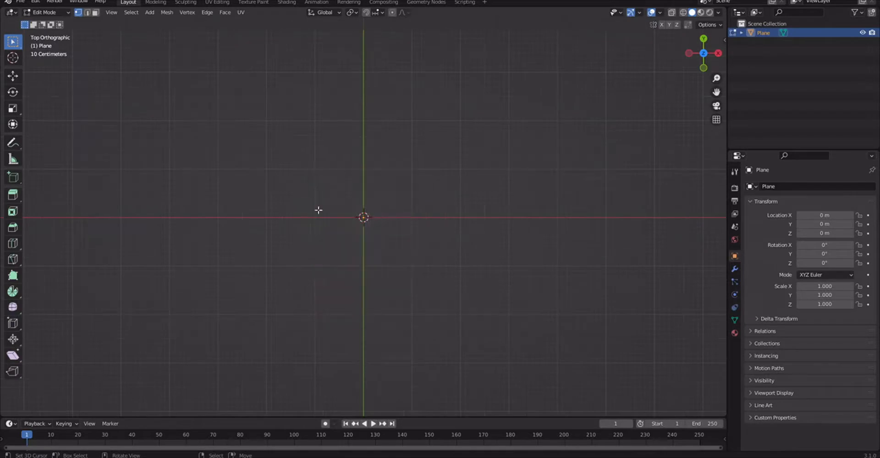
Step: Place six vertices around the origin as an irregular hexagonal outline and join its ends with an edge
left_click(11, 77)
right_click(291, 197, "ctrl")
right_click(360, 152, "ctrl")
right_click(453, 179, "ctrl")
right_click(466, 241, "ctrl")
right_click(421, 282, "ctrl")
left_click(315, 279, "ctrl")
right_click(292, 197, "shift")
key("f")
Step: Move the outline's lower and upper vertices on the negative X side slightly inward to even out the hexagon
right_click(314, 278)
left_click_drag(331, 262, 337, 250)
right_click(295, 195)
key("alt+a")
right_click(292, 197)
left_click_drag(304, 182, 315, 185)
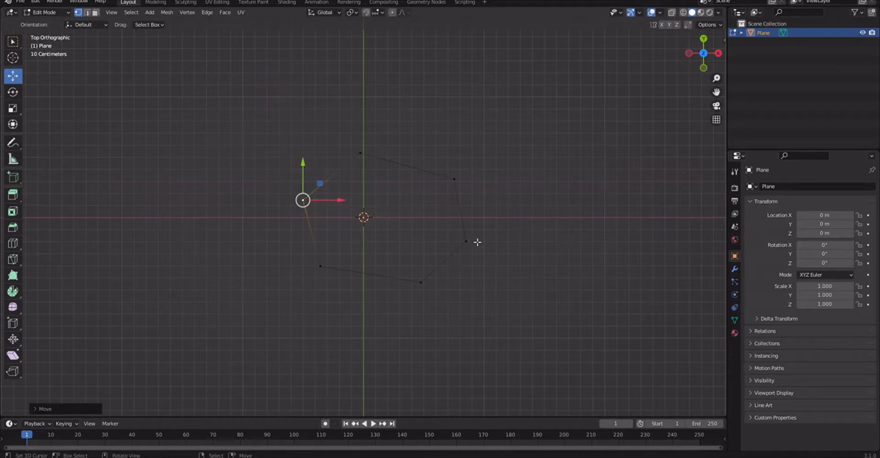
Step: Select the whole hexagonal outline and extrude it straight up as the first trunk segment
key("a")
middle_click_drag(388, 243, 412, 211)
left_click_drag(412, 211, 398, 211)
middle_click_drag(398, 211, 404, 257)
scroll(398, 288, "down", 4)
key("e")
left_click_drag(358, 141, 360, 95)
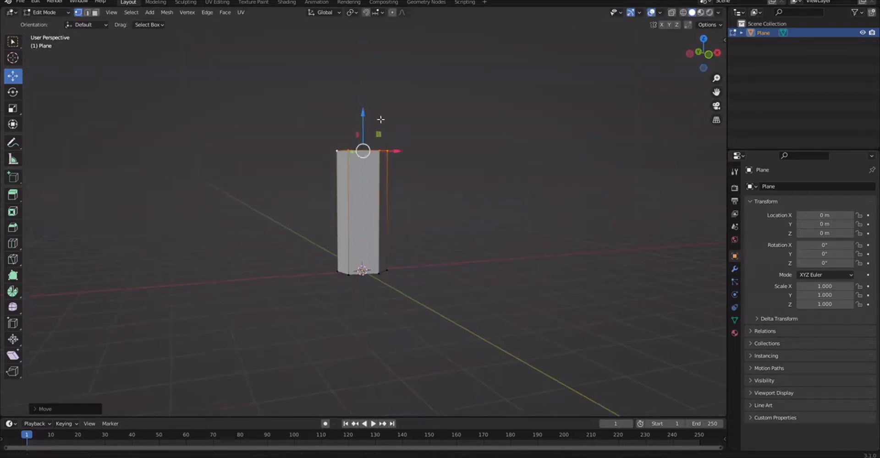
Step: Extrude the trunk's upper loop upward as a second segment and scale that loop down slightly
middle_click_drag(378, 103, 388, 219, "shift")
key("e")
left_click(388, 219)
left_click_drag(375, 230, 374, 63)
middle_click_drag(316, 108, 307, 192)
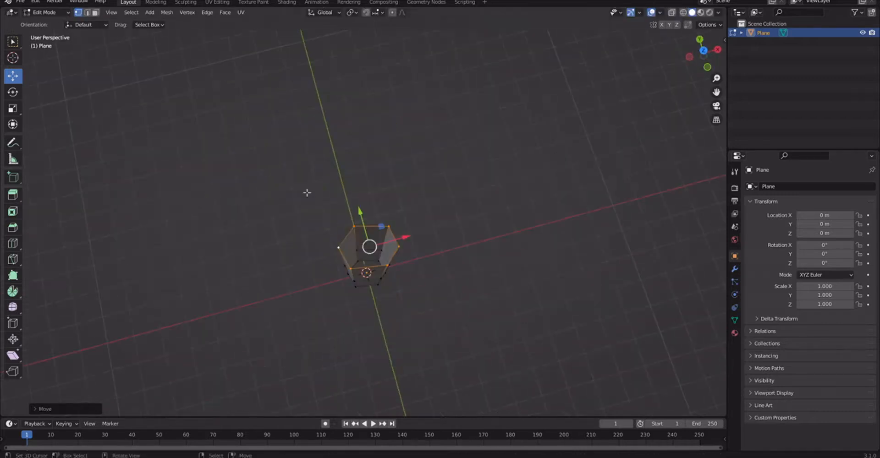
left_click(16, 106)
scroll(442, 280, "up", 2)
left_click_drag(386, 245, 379, 255)
Step: Extrude a third trunk segment upward and shrink its end loop to continue the taper
left_click(13, 75)
middle_click_drag(367, 252, 389, 243)
key("e")
left_click(388, 243)
left_click_drag(380, 203, 379, 99)
middle_click_drag(378, 99, 381, 159)
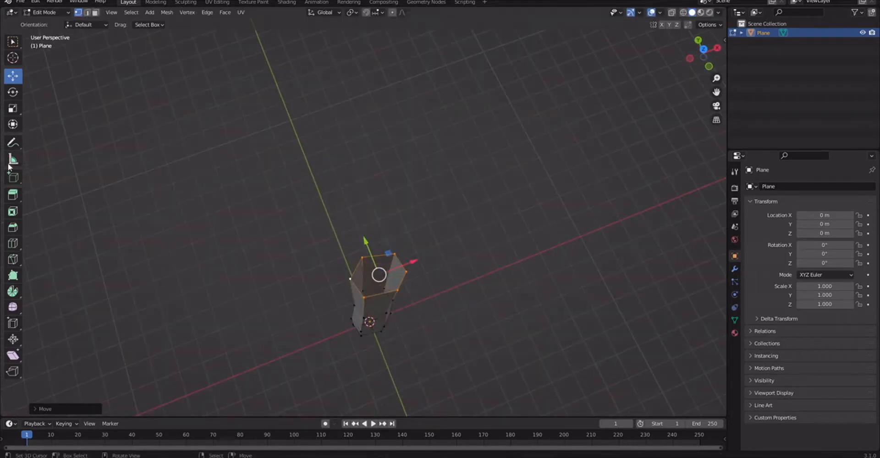
left_click(13, 110)
scroll(390, 257, "up", 1)
left_click_drag(394, 274, 387, 288)
Step: Extrude a single vertex from the uppermost loop, centre it over the trunk and raise it as the pointed tip
middle_click_drag(387, 289, 353, 213)
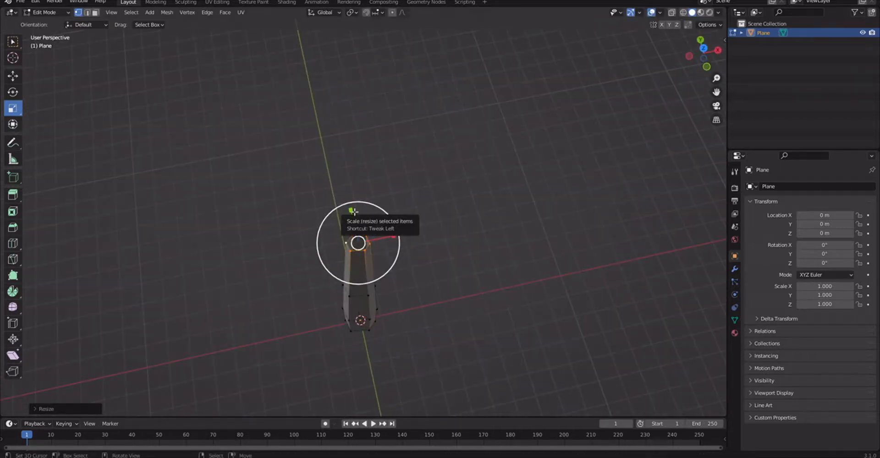
middle_click_drag(376, 226, 350, 257)
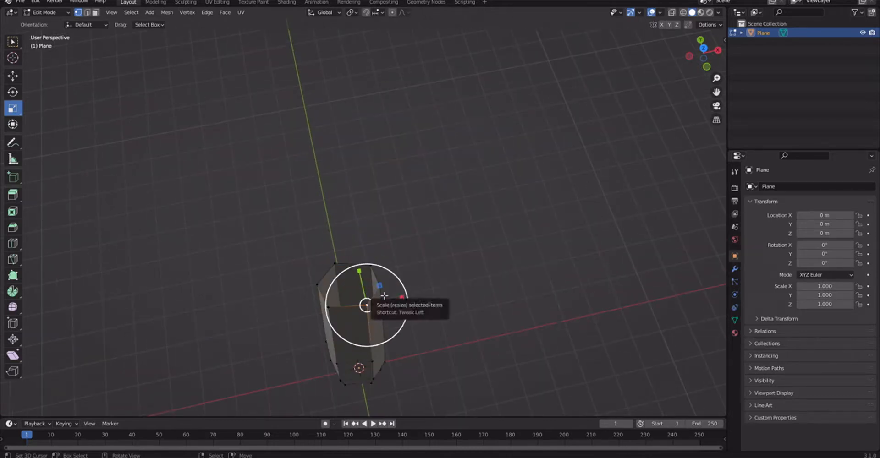
key("KP_7")
key("KP_Decimal")
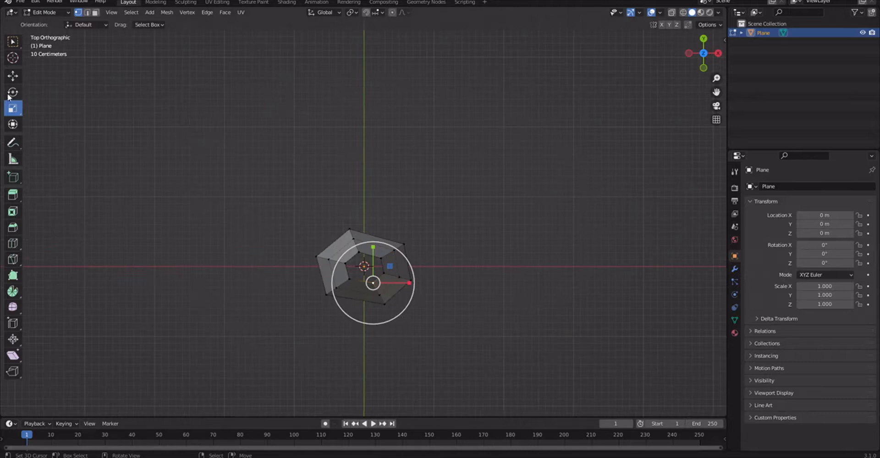
left_click(13, 75)
key("e")
left_click(428, 280)
left_click_drag(396, 293, 384, 269)
middle_click_drag(390, 269, 399, 157)
scroll(399, 157, "down", 4)
left_click_drag(351, 196, 351, 78)
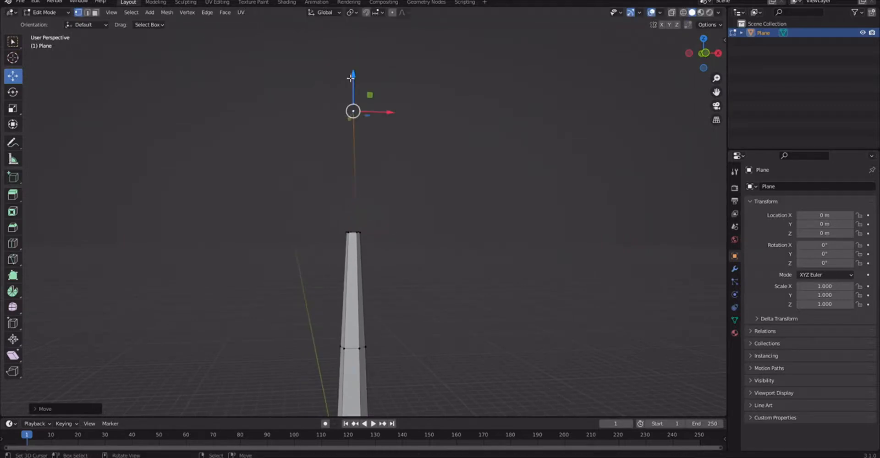
Step: Fill the first triangular faces between the tip vertex and the trunk's uppermost loop
scroll(350, 78, "up", 4)
middle_click_drag(349, 252, 377, 273)
right_click(357, 271, "ctrl")
key("f")
right_click(326, 277)
middle_click_drag(323, 277, 391, 362)
right_click(360, 257)
right_click(404, 147, "ctrl")
key("f")
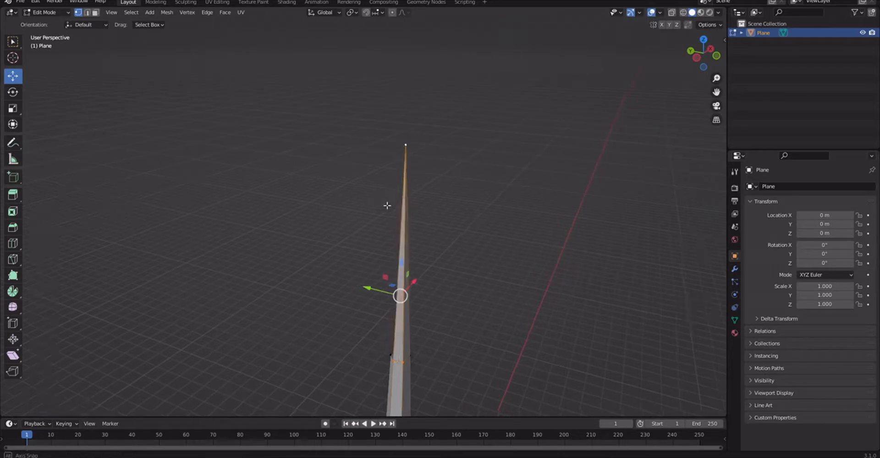
Step: Fill the remaining triangular faces around the tip to close the trunk's spike
middle_click_drag(387, 206, 443, 208)
right_click(422, 337)
right_click(433, 130, "ctrl")
key("f")
middle_click_drag(378, 167, 489, 186)
right_click(339, 295)
right_click(350, 122, "ctrl")
key("f")
right_click(347, 123)
middle_click_drag(291, 161, 382, 180)
right_click(303, 338, "ctrl")
key("f")
right_click(301, 338)
right_click(292, 335, "ctrl")
right_click(280, 138, "ctrl")
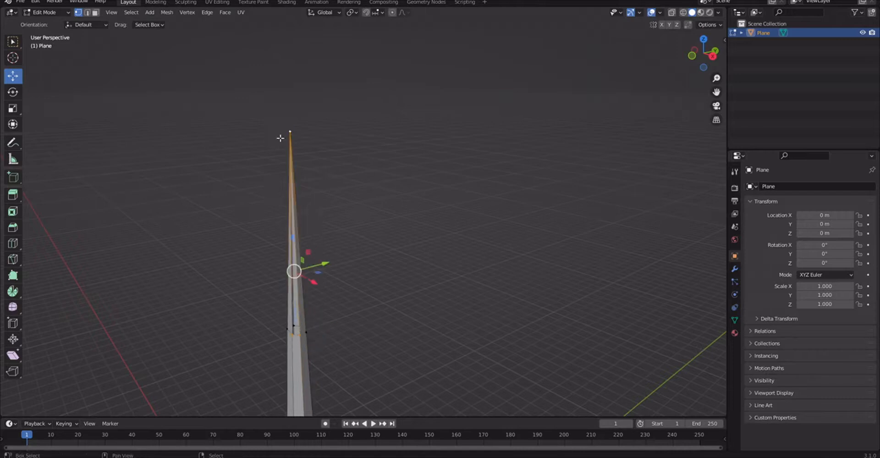
Step: Stretch the entire trunk mesh slightly along the Z axis in front view, and return to Object Mode
key("Tab")
scroll(392, 251, "down", 3)
middle_click_drag(391, 249, 319, 218)
middle_click_drag(412, 229, 353, 240)
key("Tab")
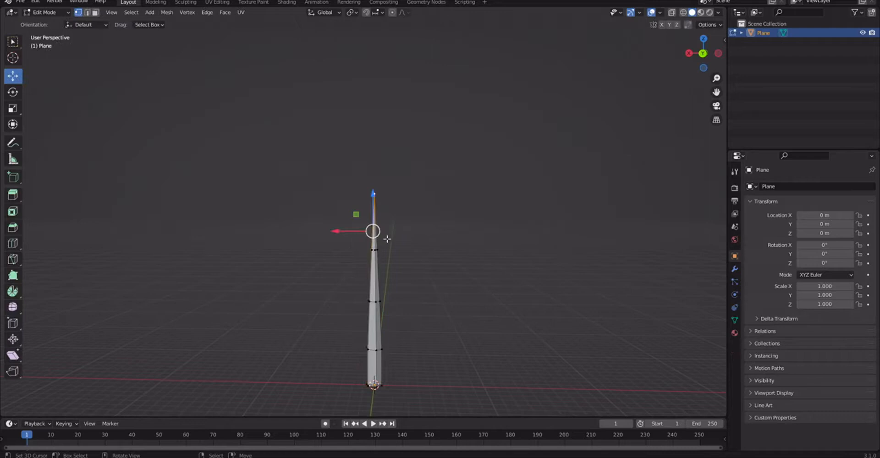
key("KP_7")
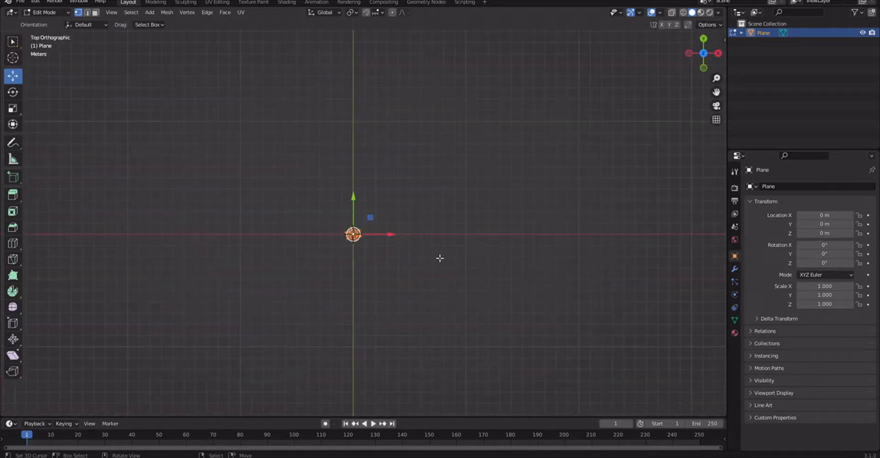
key("KP_1")
scroll(476, 277, "down", 2)
middle_click_drag(443, 285, 450, 242, "shift")
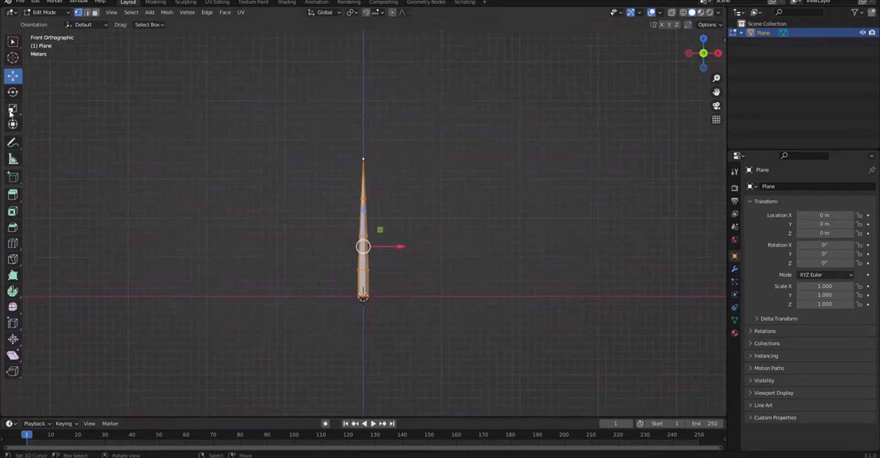
left_click(12, 111)
scroll(291, 206, "up", 3)
left_click_drag(363, 232, 363, 228)
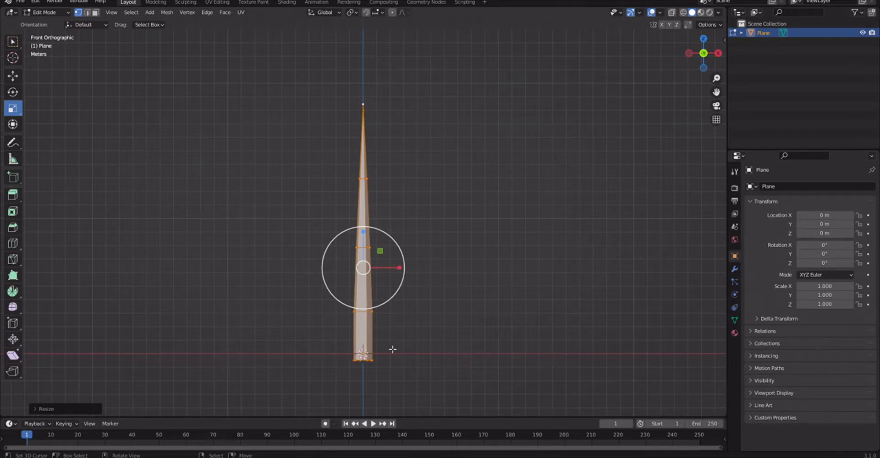
key("Tab")
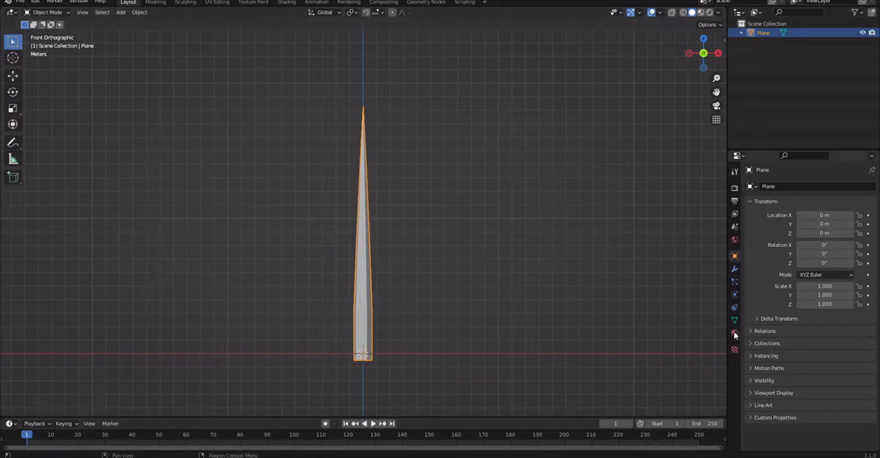
Step: Add two material slots to the trunk and create a new material in each
left_click(734, 334)
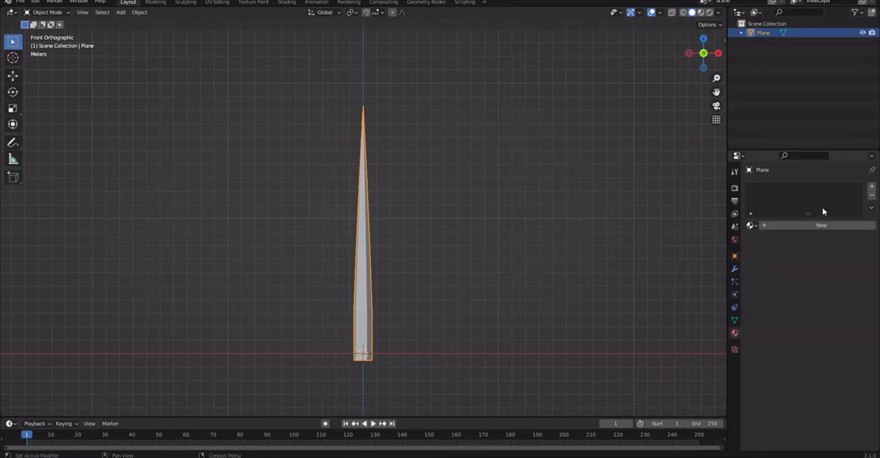
left_click(871, 187)
left_click(871, 186)
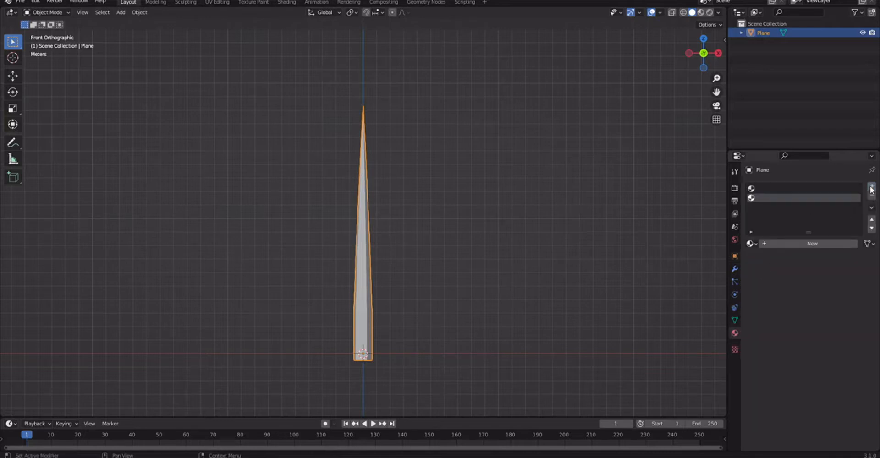
left_click(801, 242)
left_click(796, 189)
left_click(801, 244)
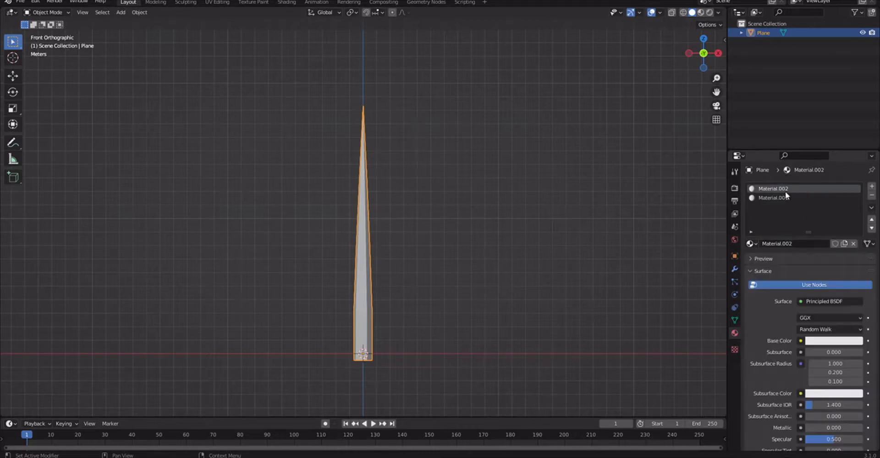
Step: Rename the first material Bark and the second material Leaf
type("Bark")
key("Return")
double_click(783, 196)
type("L")
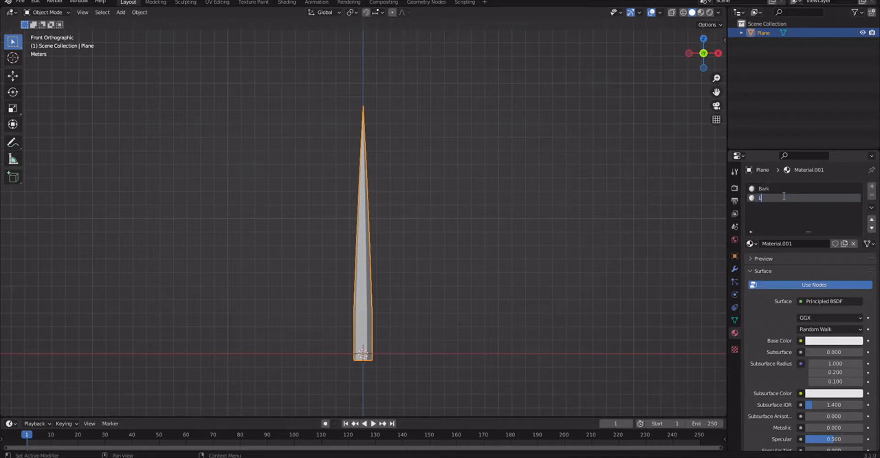
type("eaf")
key("Return")
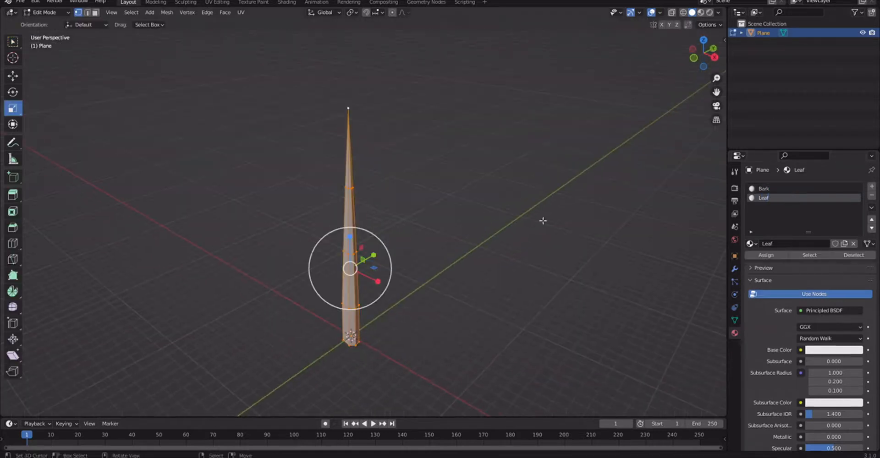
Step: Make Bark the active material slot and recalculate the trunk mesh's normals to face outside
left_click(777, 188)
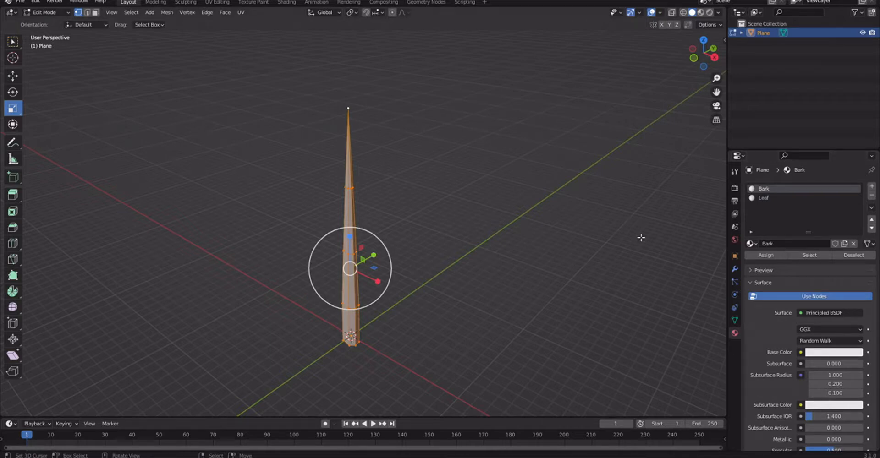
left_click(167, 12)
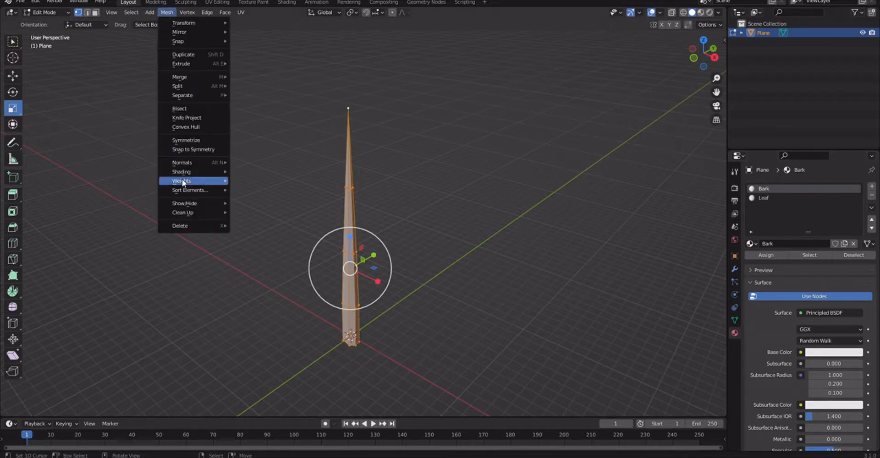
mouse_move(216, 171)
left_click(256, 180)
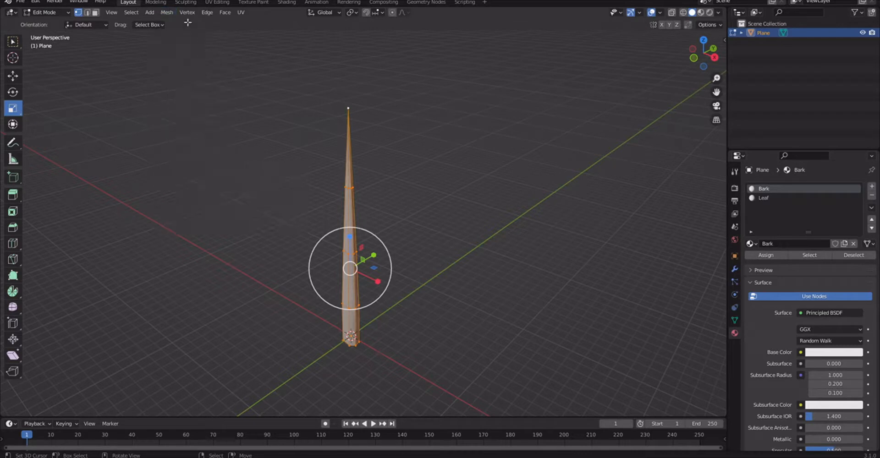
left_click(165, 12)
mouse_move(196, 161)
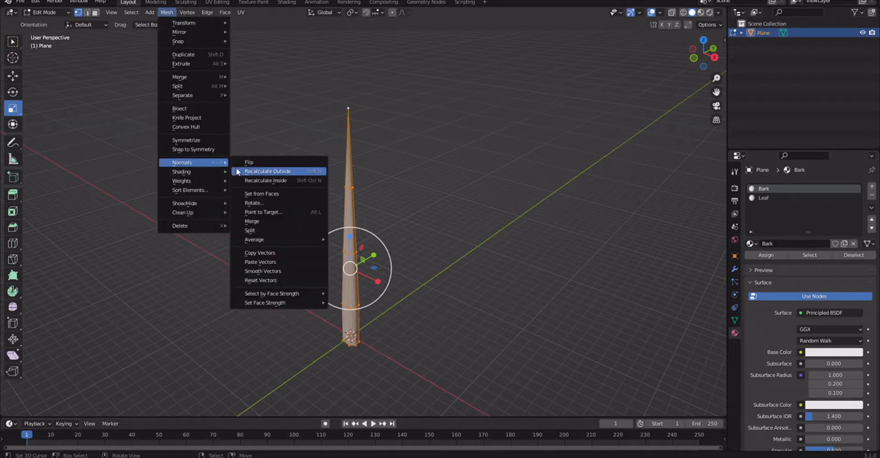
left_click(259, 171)
key("Tab")
middle_click_drag(265, 169, 225, 174)
key("Tab")
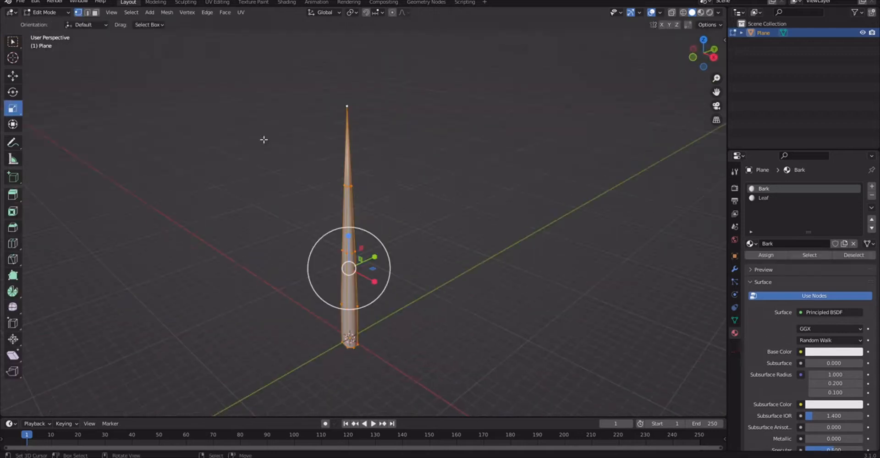
Step: Unwrap the whole trunk in the UV Editing workspace using Smart UV Project with a 66° angle limit
left_click(220, 2)
middle_click_drag(571, 141, 549, 206)
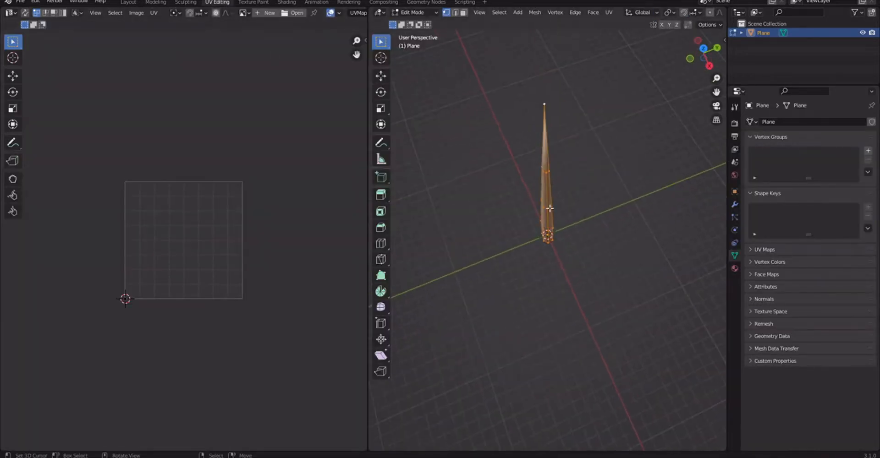
key("u")
left_click(543, 221)
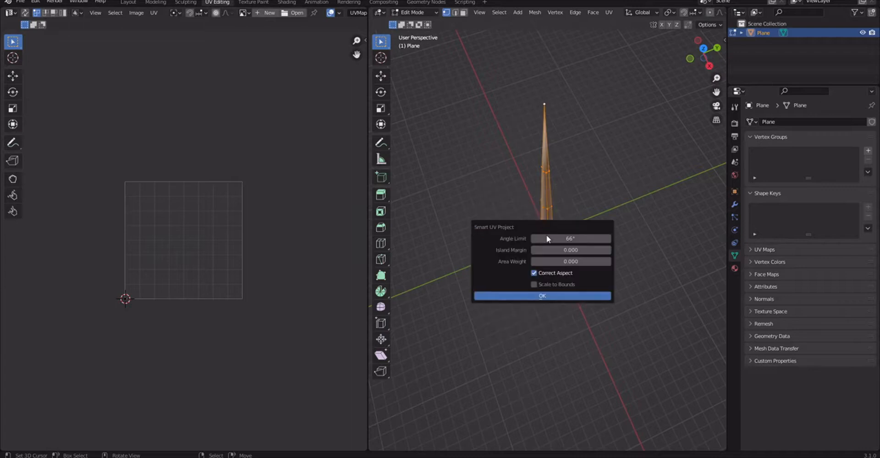
left_click(553, 296)
scroll(534, 177, "up", 4)
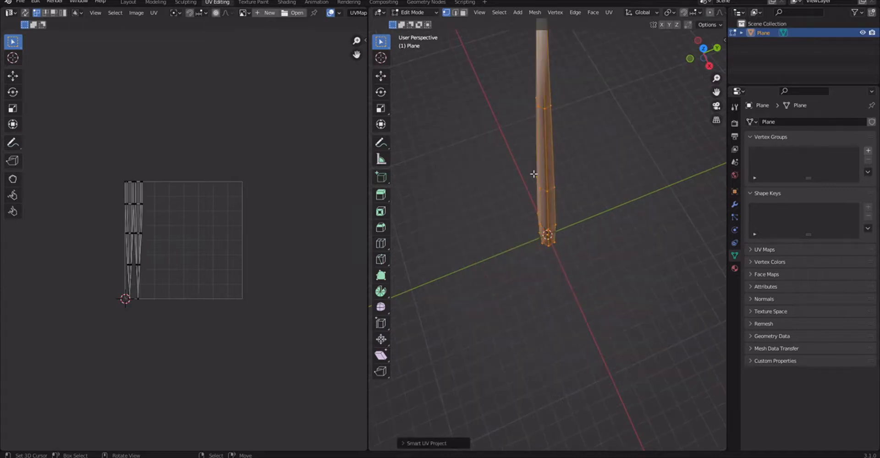
Step: Try the standard Unwrap on the whole trunk
key("u")
left_click(532, 175)
key("Escape")
key("u")
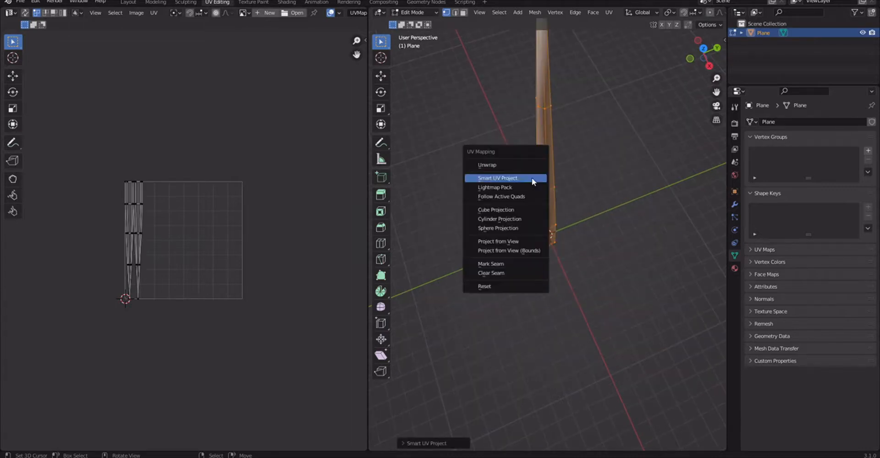
left_click(527, 165)
Step: Unwrap the trunk again using Smart UV Project
key("u")
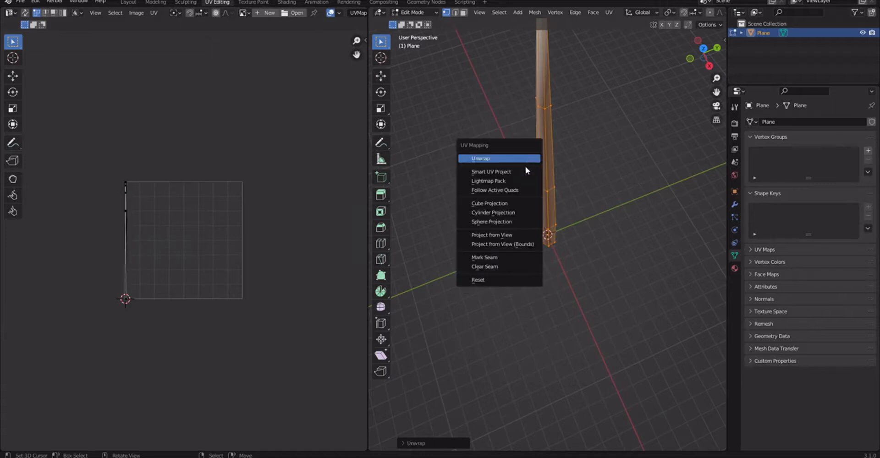
left_click(526, 171)
left_click(539, 242)
mouse_move(520, 236)
middle_mouse_down()
mouse_move(517, 255)
mouse_move(545, 232)
mouse_move(528, 230)
middle_mouse_up()
key("Tab")
key("Tab")
Step: Widen all of the trunk's UV islands along X and centre them horizontally in the UV tile
scroll(183, 250, "up", 2)
scroll(116, 191, "up", 1)
middle_click_drag(131, 214, 182, 200)
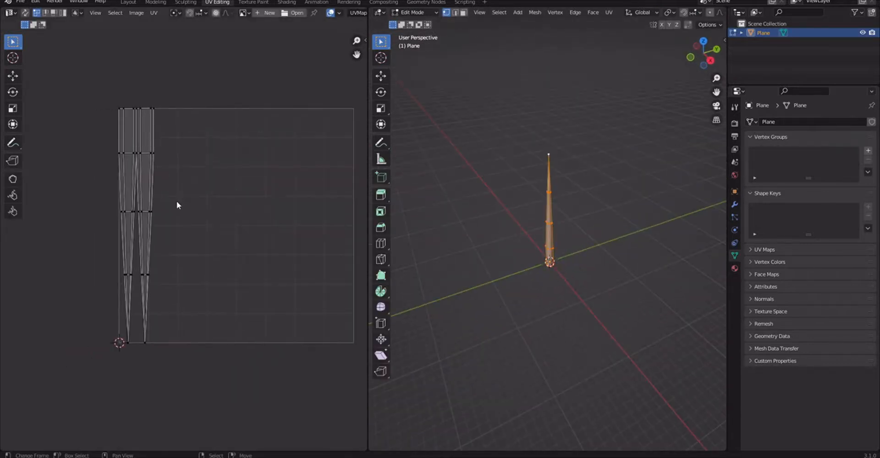
key("a")
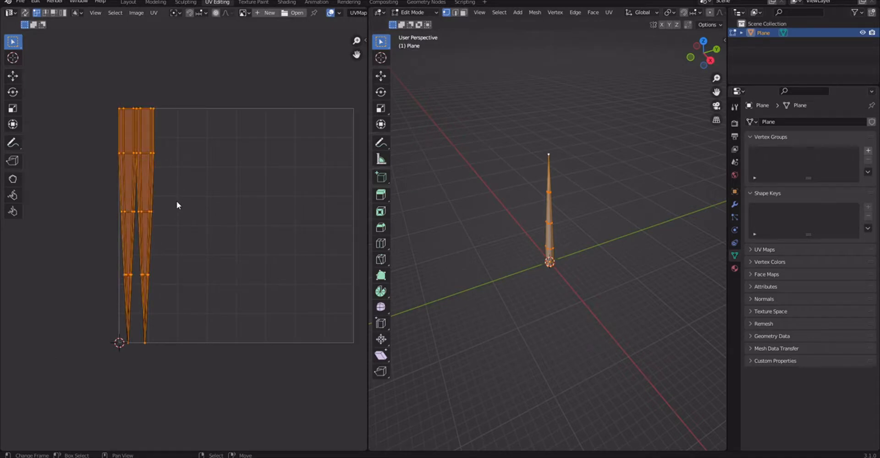
key("s")
key("x")
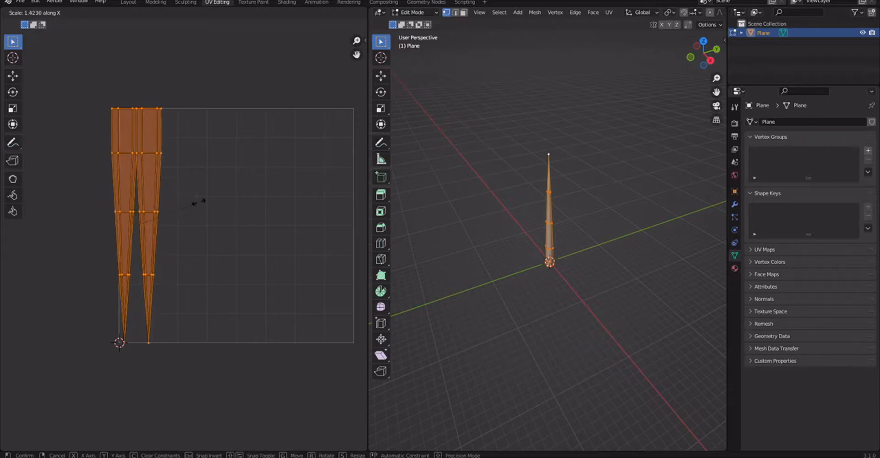
left_click(311, 204)
key("g")
key("x")
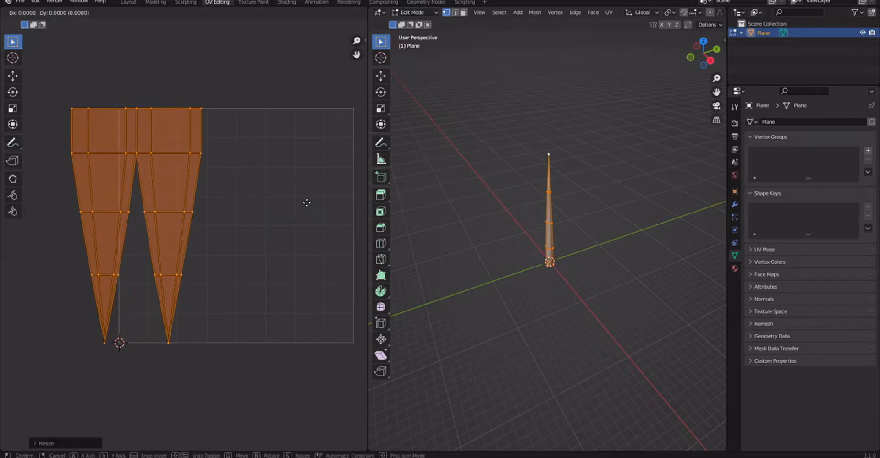
left_click(45, 194)
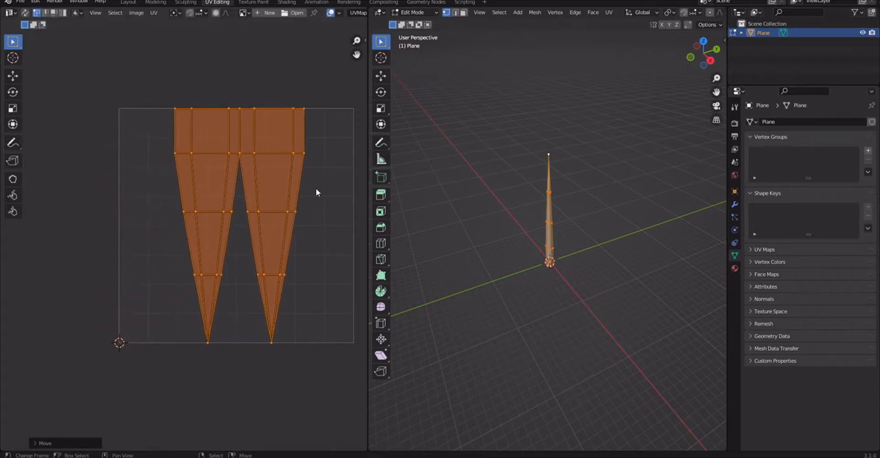
Step: Return to the Layout workspace and reopen the trunk mesh in Edit Mode
key("Tab")
scroll(568, 207, "up", 1)
left_click(124, 2)
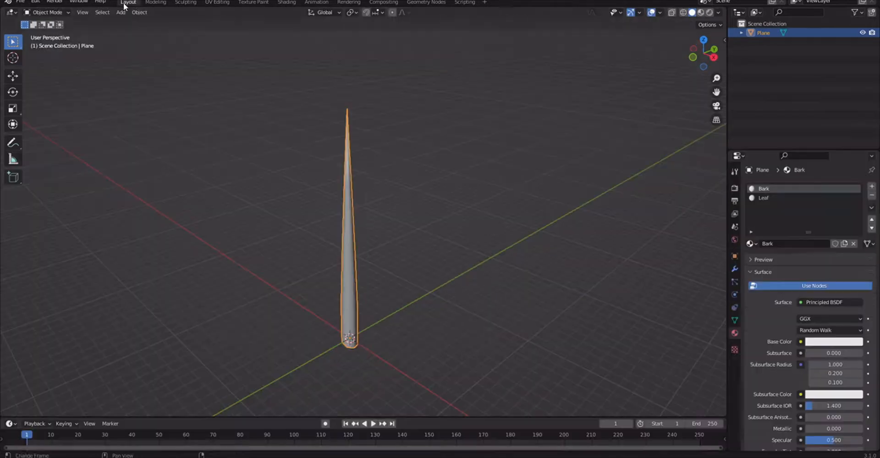
middle_click_drag(369, 192, 385, 183)
key("Tab")
scroll(386, 182, "up", 2)
key("s")
right_click(392, 182)
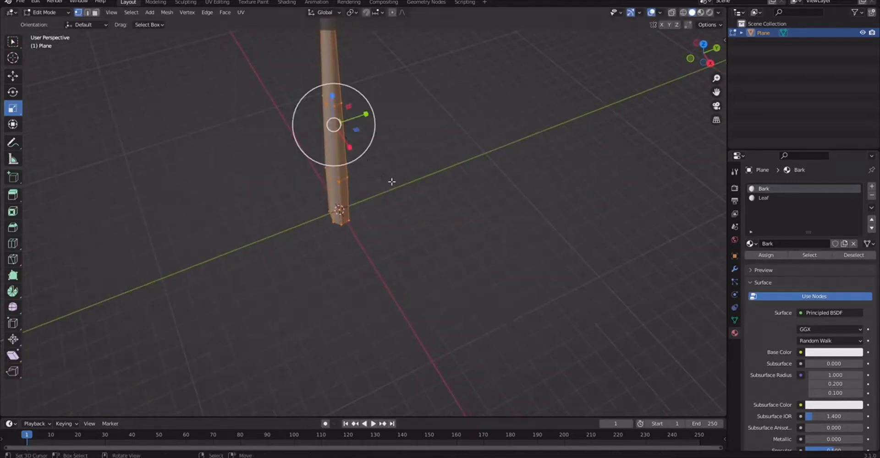
key("Tab")
key("Tab")
scroll(369, 187, "up", 2)
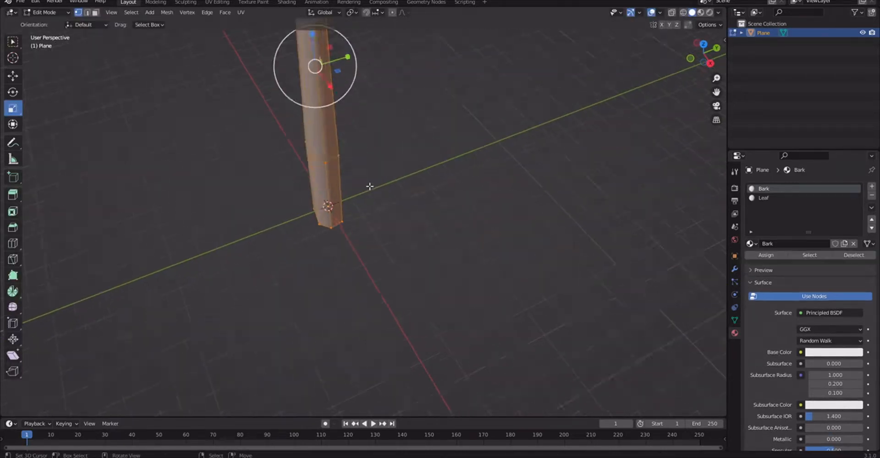
Step: Place the 3D cursor beside the trunk, add a plane there within the same mesh, and view it from above
key("alt+a")
key("shift+a")
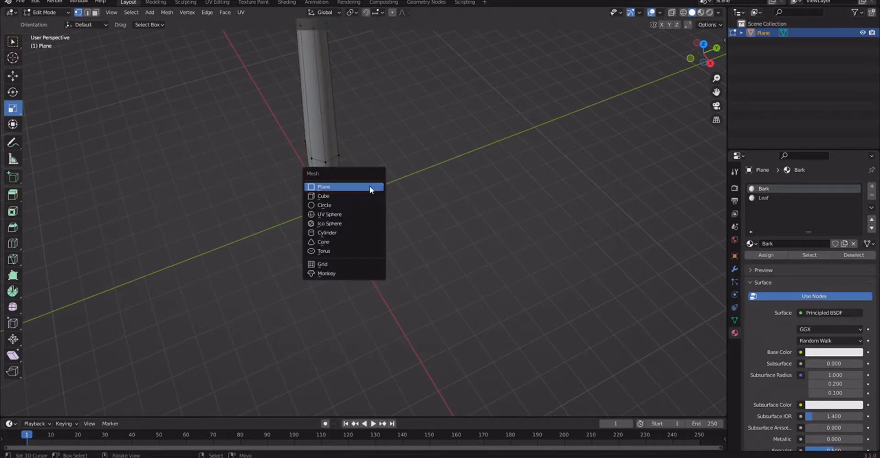
left_click(419, 168)
key("shift+a")
left_click(385, 196)
middle_click_drag(385, 195, 266, 197)
key("KP_7")
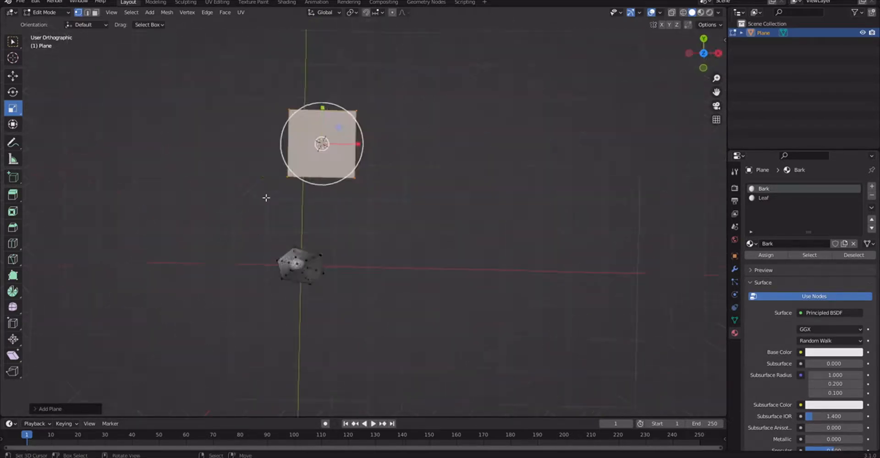
key("KP_Decimal")
Step: Subdivide the plane's two opposite edges across Y so it splits lengthwise down the middle
left_click(386, 288)
right_click(250, 279, "shift")
left_click(87, 13)
right_click(309, 169)
right_click(308, 170)
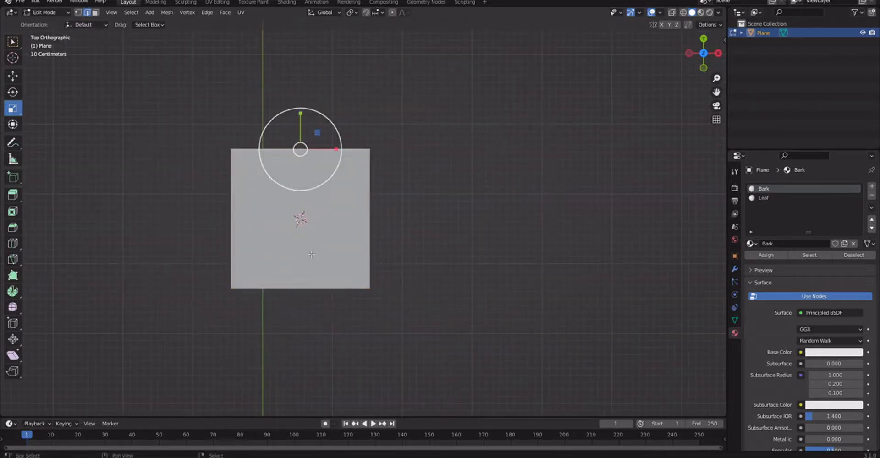
right_click(309, 288, "shift")
type("ubd")
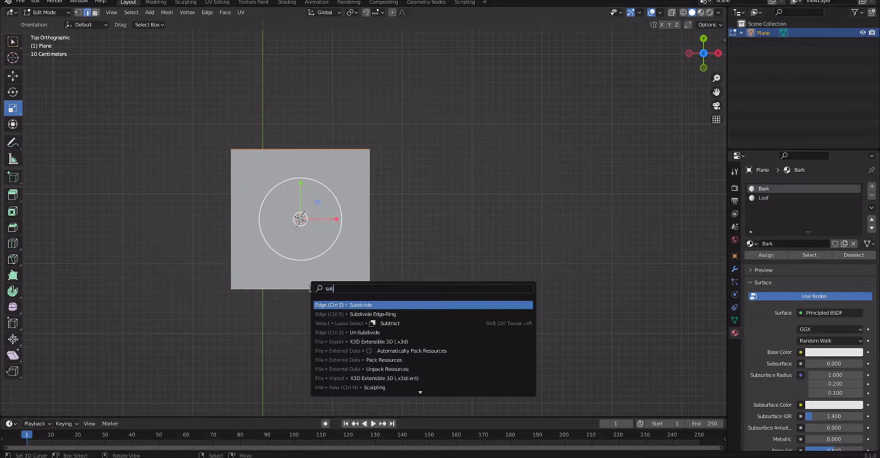
key("Return")
Step: Extrude the middle vertex of the plane's far edge outward along Y by slightly less than the plane's width
left_click(79, 13)
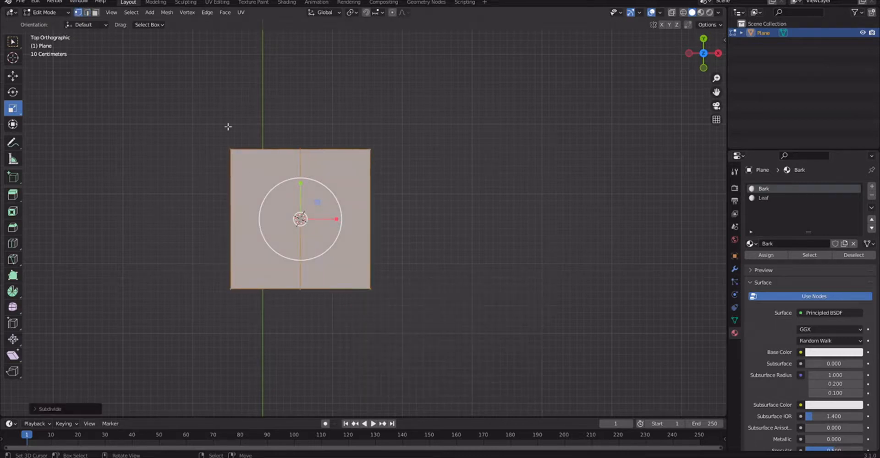
key("alt+a")
right_click(300, 147)
middle_click_drag(301, 146, 308, 202, "shift")
left_click(9, 80)
key("e")
right_click(299, 152)
left_click_drag(304, 171, 303, 47)
Step: Fill a triangular face on each side of the extruded edge to form the leaf's pointed tip
right_click(252, 190, "ctrl")
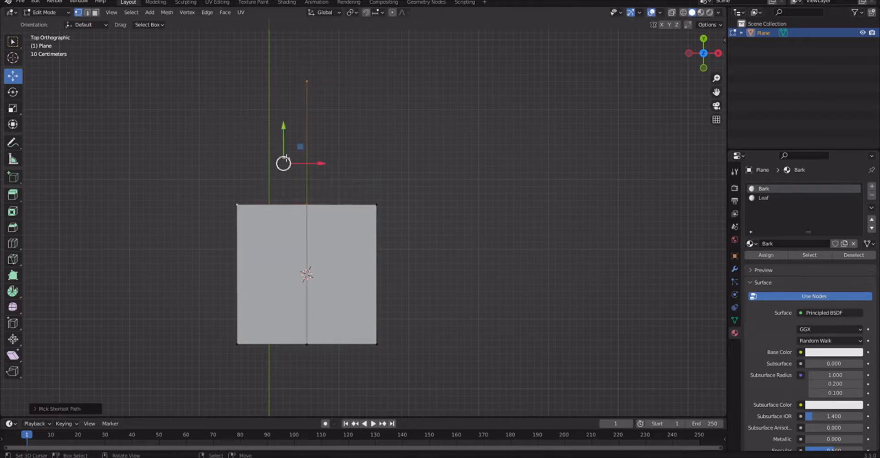
key("f")
right_click(315, 99)
right_click(367, 186, "ctrl")
key("f")
middle_click_drag(388, 203, 371, 197)
Step: Raise the centre edge of the leaf's rectangular part to fold the leaf into a ridge
right_click(328, 219)
middle_click_drag(328, 218, 342, 255)
left_click_drag(334, 300, 333, 288)
middle_click_drag(352, 280, 402, 306)
Step: Assign the Leaf material to all four faces of the leaf
left_click(763, 197)
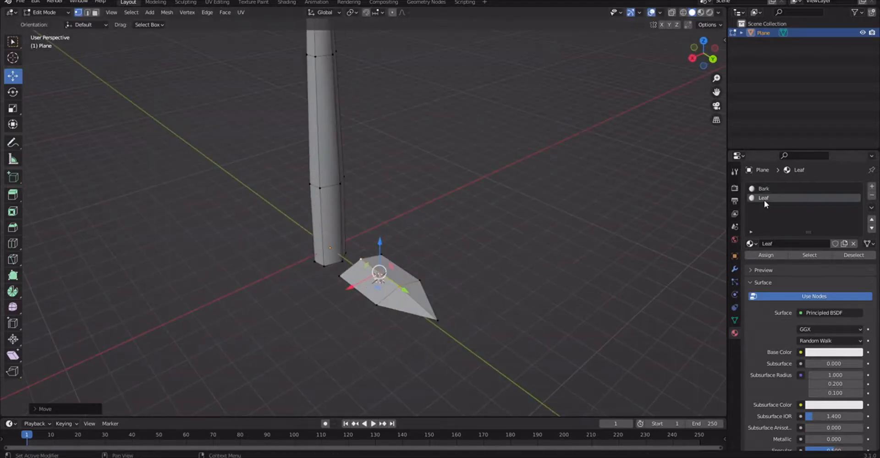
key("3")
left_click(413, 306)
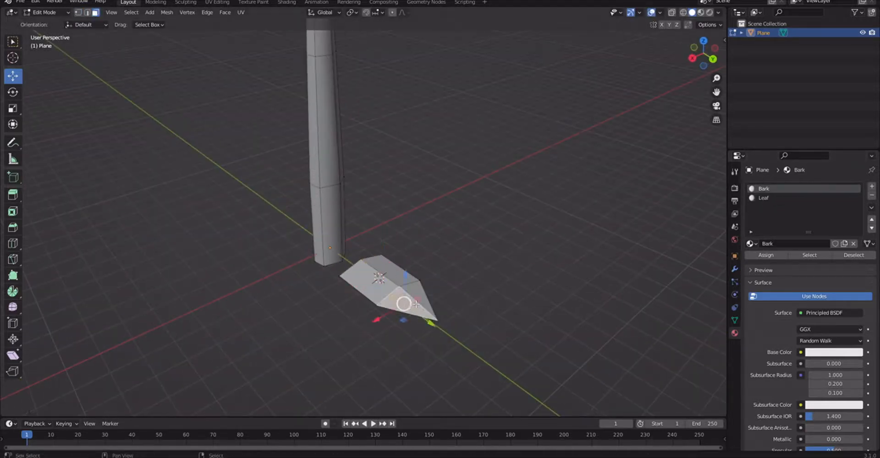
left_click(417, 293, "shift")
left_click(392, 272, "shift")
left_click(370, 286, "shift")
left_click(770, 197)
left_click(764, 255)
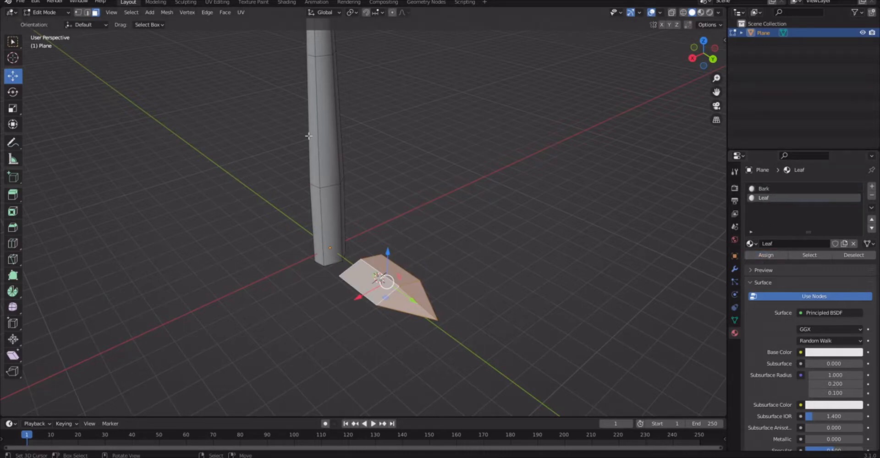
Step: Unwrap the selected leaf faces with the standard Unwrap in the UV Editing workspace
left_click(217, 2)
scroll(585, 212, "up", 4)
key("u")
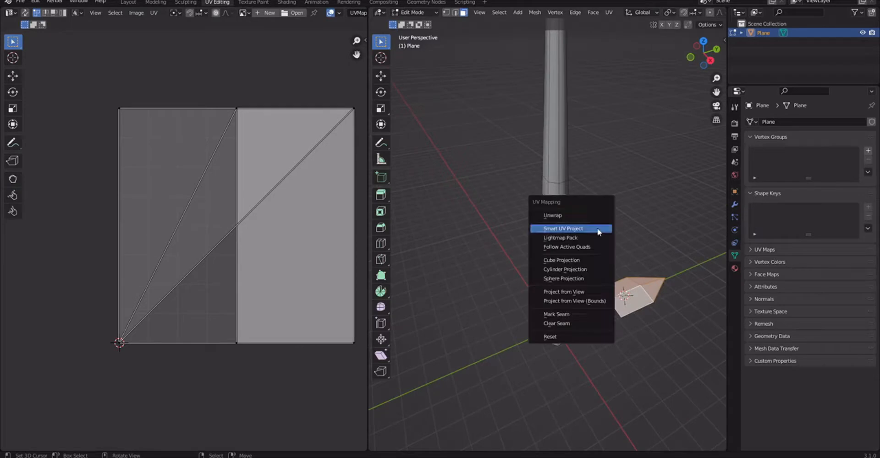
left_click(592, 214)
middle_click_drag(616, 241, 591, 257)
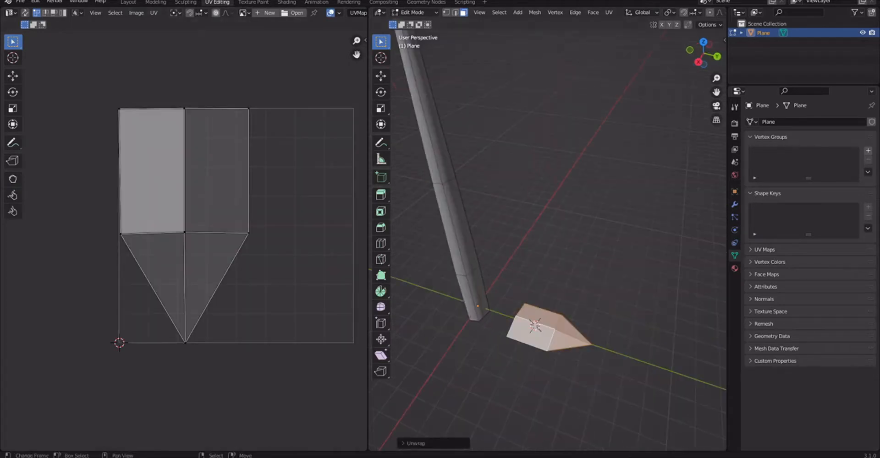
Step: Return to the Layout workspace and apply Smooth Faces shading to the leaf
left_click(127, 2)
middle_click_drag(356, 169, 477, 148)
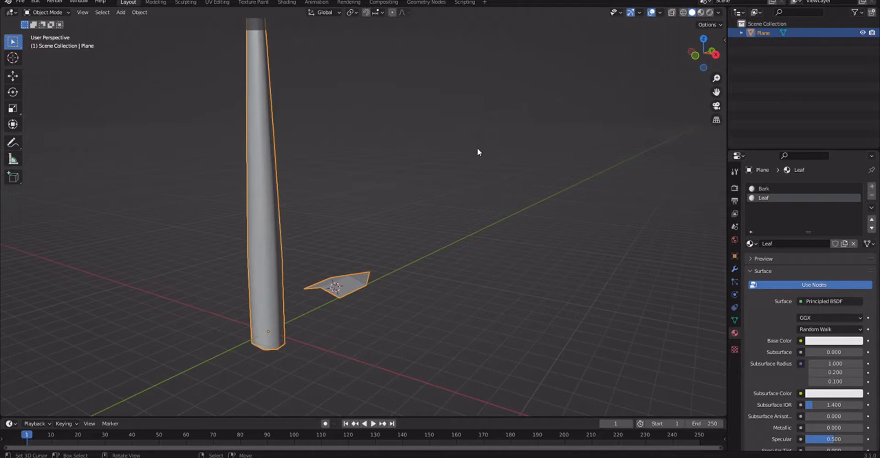
key("Tab")
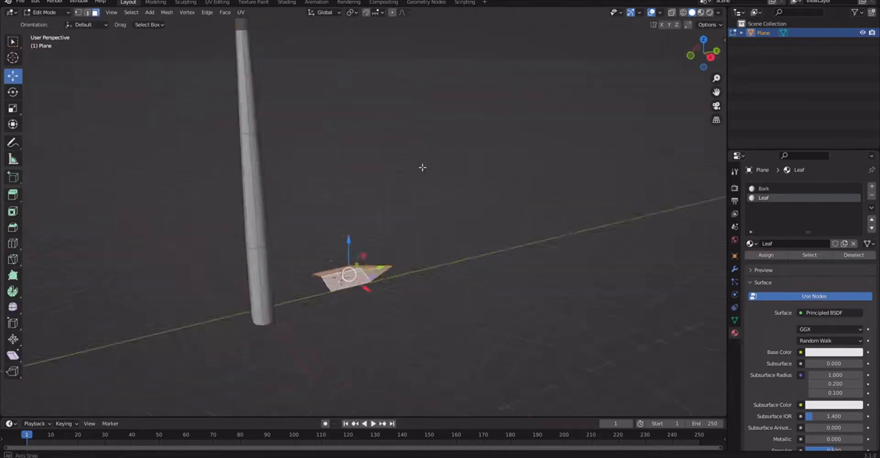
middle_click_drag(477, 151, 349, 183)
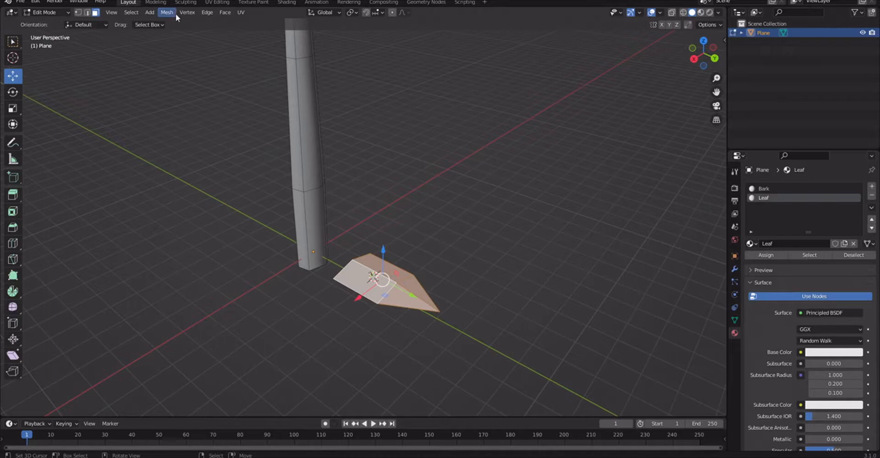
key("Tab")
middle_click_drag(493, 208, 407, 195)
key("Tab")
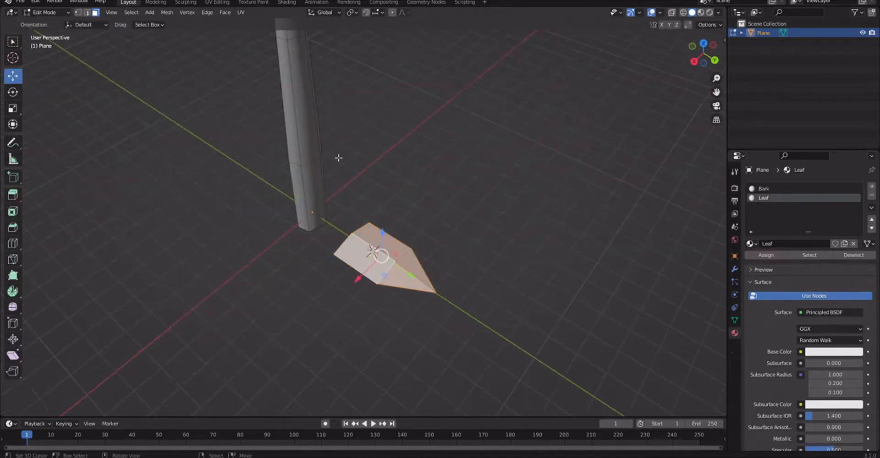
left_click(167, 12)
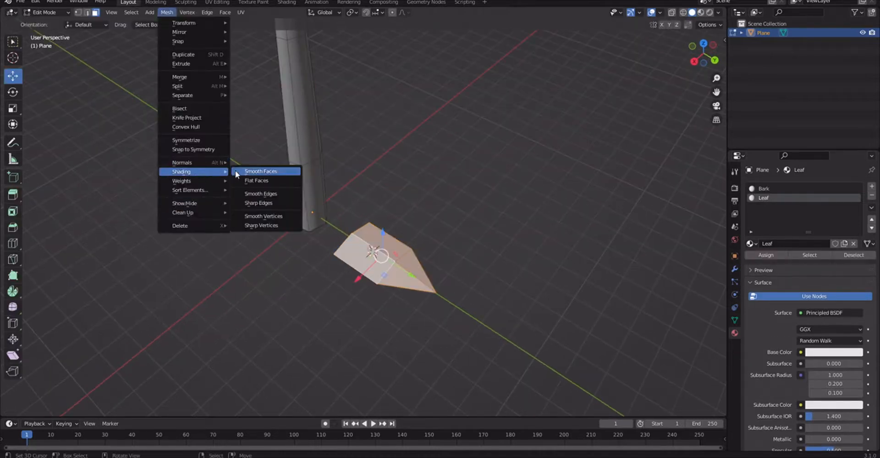
key("Tab")
key("Tab")
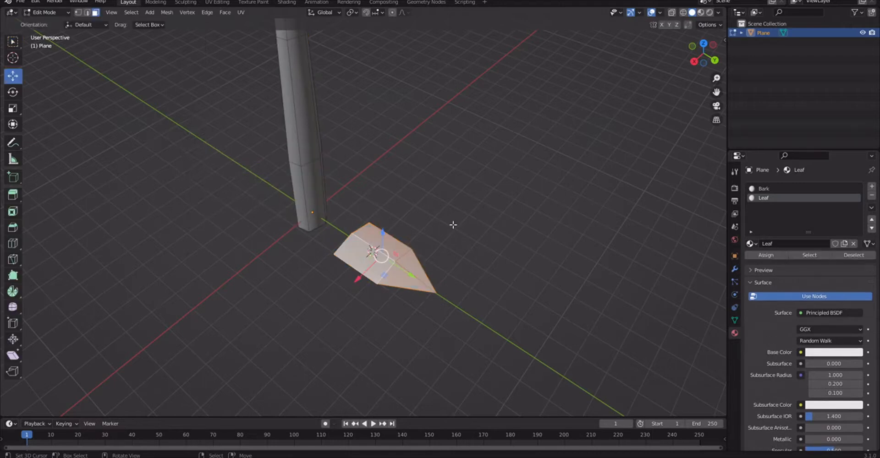
Step: Move the leaf up against the trunk and tilt it so its tip points outward and down
middle_click_drag(452, 225, 399, 221)
scroll(414, 206, "down", 2)
left_click_drag(378, 252, 332, 126)
left_click(9, 94)
middle_click_drag(332, 125, 366, 201, "shift")
scroll(366, 201, "up", 2)
left_click(12, 76)
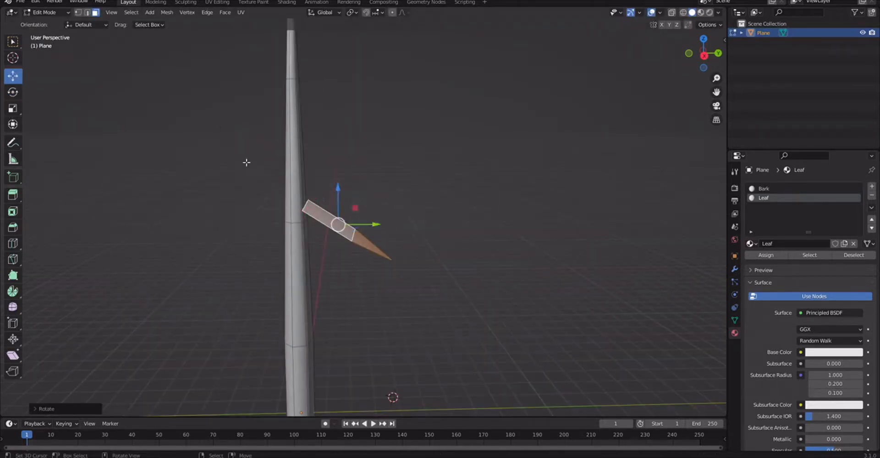
left_click_drag(358, 204, 339, 208)
Step: Duplicate the leaf, rotate the copy to face another direction, and move it against another side of the trunk
key("F3")
type("dup")
key("Return")
right_click(385, 230)
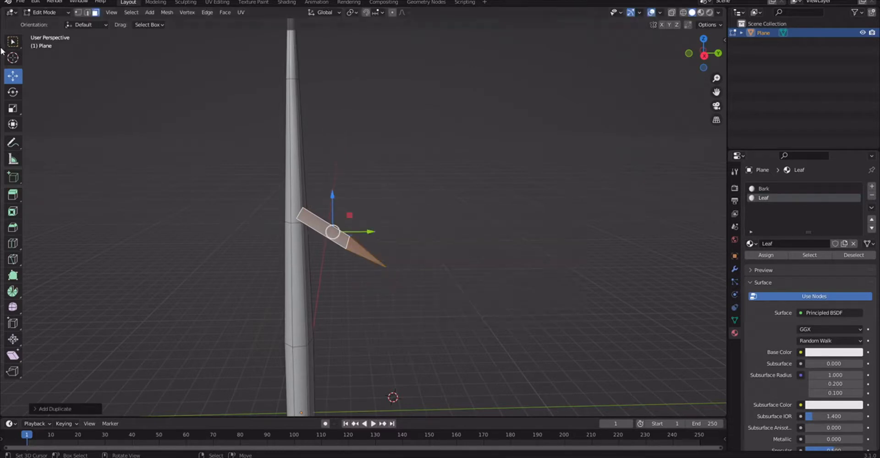
left_click(12, 92)
middle_click_drag(327, 194, 329, 246)
left_click_drag(351, 242, 214, 188)
left_click(12, 76)
middle_click_drag(160, 112, 361, 178)
left_click_drag(479, 293, 396, 312)
Step: Add the faces of the other leaf to the selection and duplicate both leaves together
middle_click_drag(437, 315, 389, 308)
left_click(390, 324, "shift")
left_click(422, 307, "shift")
left_click(454, 359, "shift")
left_click(438, 375, "shift")
middle_click_drag(465, 327, 410, 306)
key("F3")
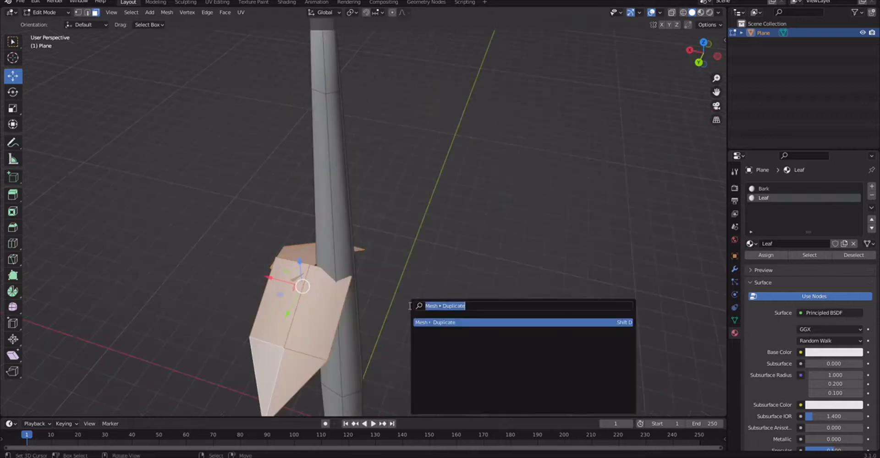
left_click(450, 323)
Step: Rotate the duplicated pair of leaves and shift it sideways to cover more of the trunk's circumference
left_click(13, 91)
left_click_drag(321, 323, 297, 216)
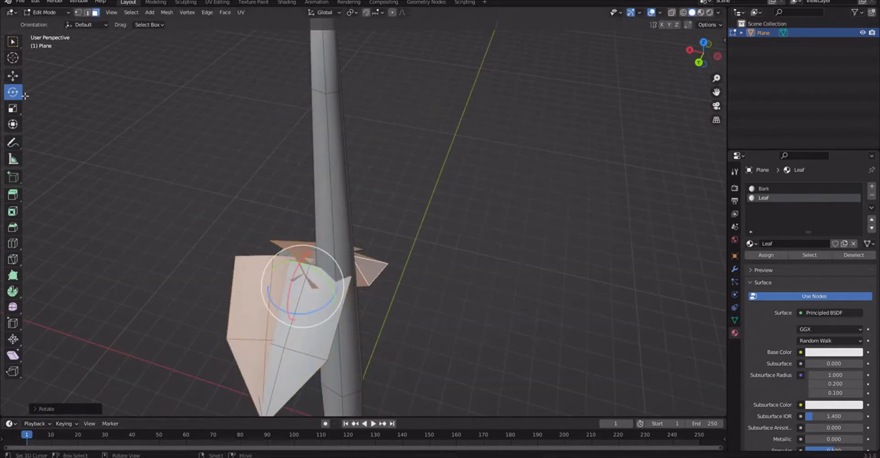
left_click(14, 79)
middle_click_drag(238, 238, 251, 263)
left_click_drag(290, 292, 333, 297)
middle_click_drag(350, 284, 415, 270)
middle_click_drag(400, 364, 349, 367)
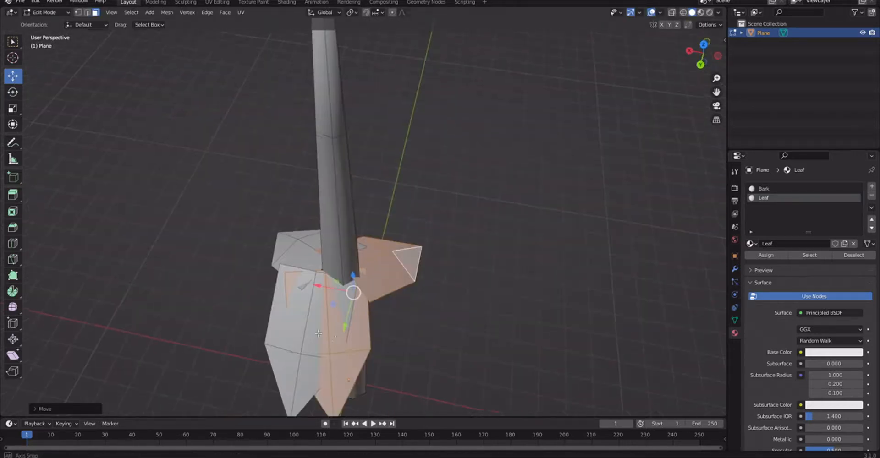
Step: Select the four faces of one front leaf, duplicate them, rotate the copy, and return to Object Mode
right_click(346, 365)
right_click(325, 372, "shift")
right_click(325, 334, "shift")
right_click(350, 333, "shift")
key("F3")
left_click(377, 352)
left_click(377, 352)
left_click(15, 95)
left_click_drag(338, 359, 346, 326)
left_click(13, 76)
key("Tab")
middle_click_drag(347, 323, 358, 273)
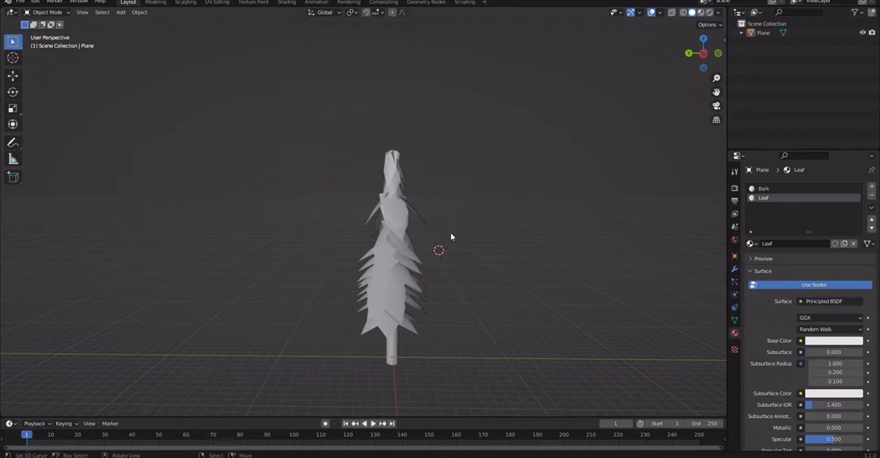
Step: Display the leaf's UV layout in the UV Editing workspace and go to the file export options
left_click(224, 2)
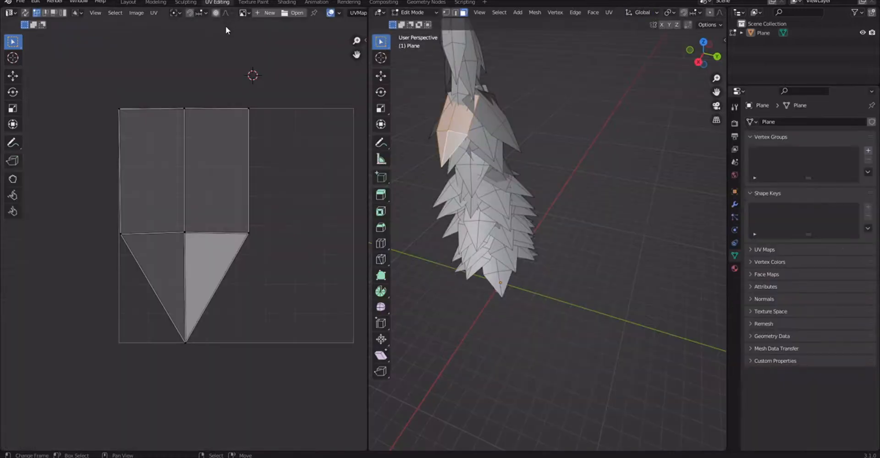
left_click(155, 13)
left_click(20, 2)
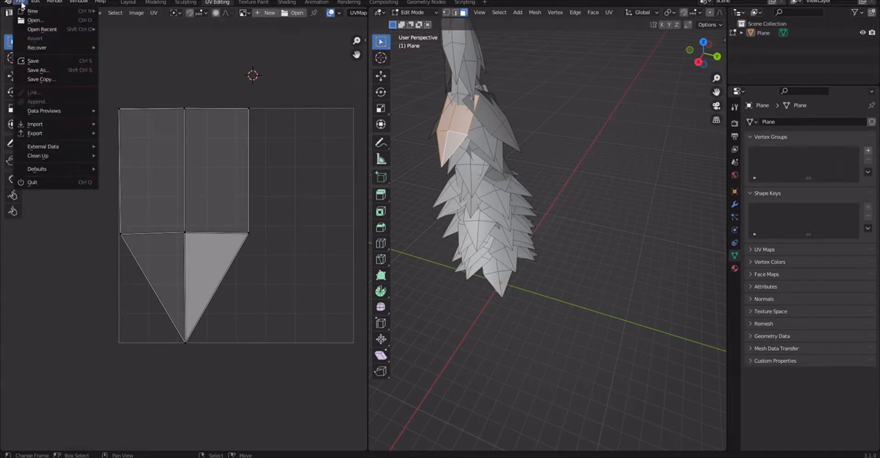
mouse_move(37, 133)
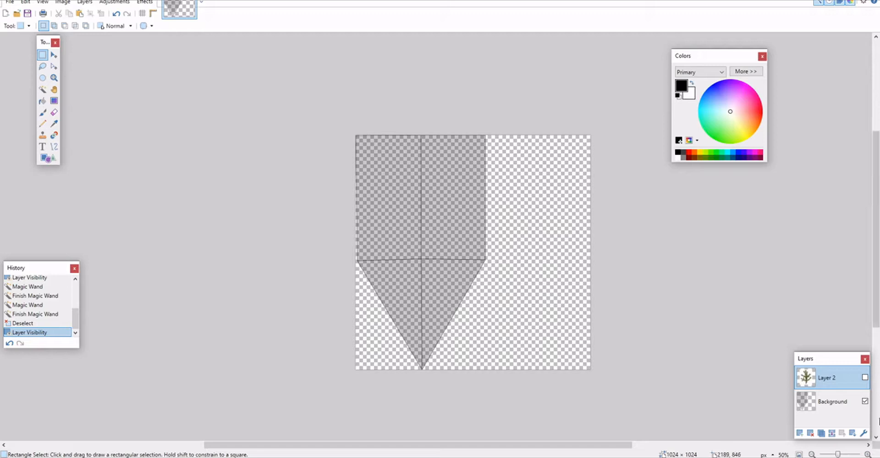
Step: In Paint.NET, show Layer 2 and erase the white background around the pine branch using the Magic Wand
left_click(864, 377)
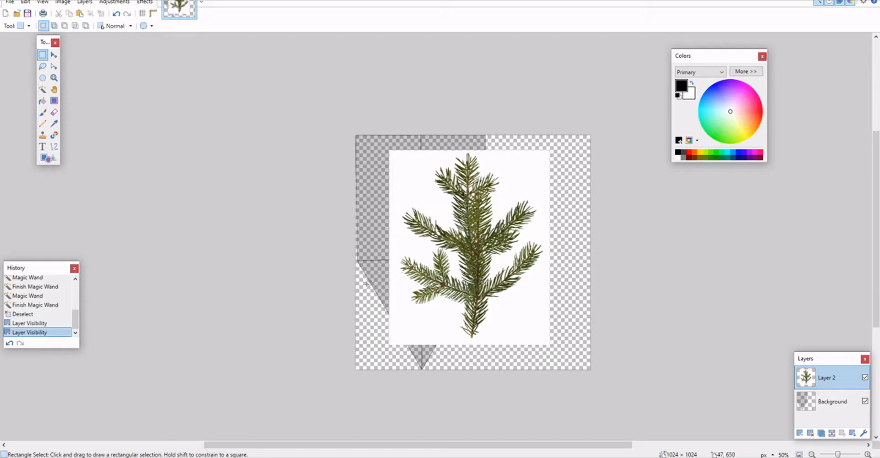
scroll(378, 290, "up", 2, "ctrl")
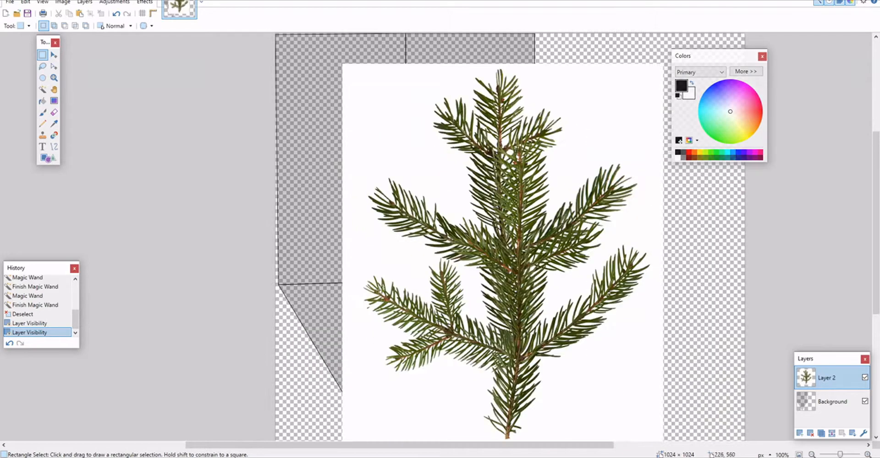
left_click(42, 90)
left_click(409, 148)
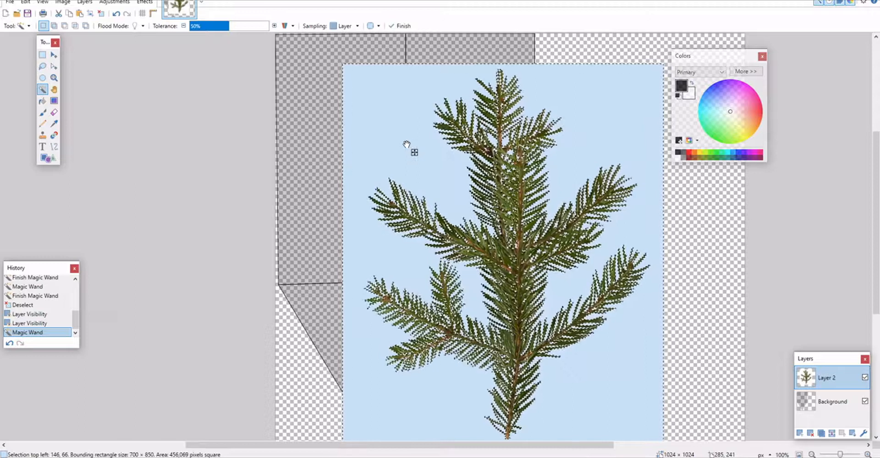
key("Delete")
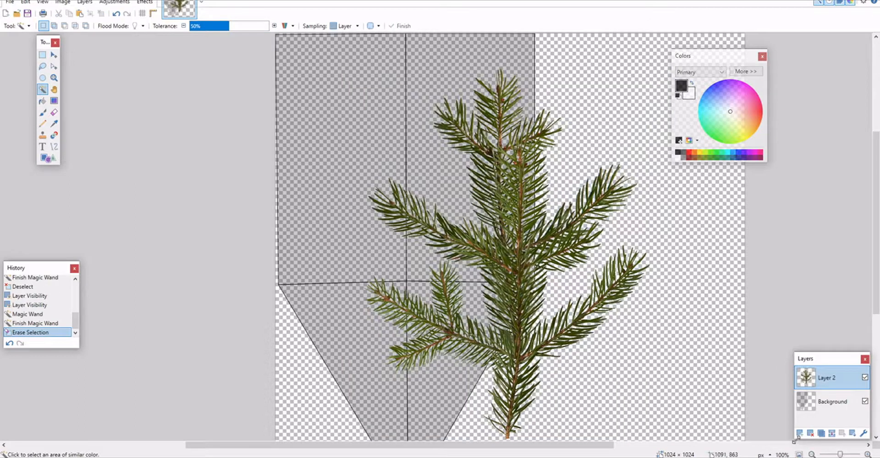
Step: Rotate the branch on Layer 2 about 179° so its tip points down and move it over the leaf's UV outline
left_click(811, 454)
left_click(54, 55)
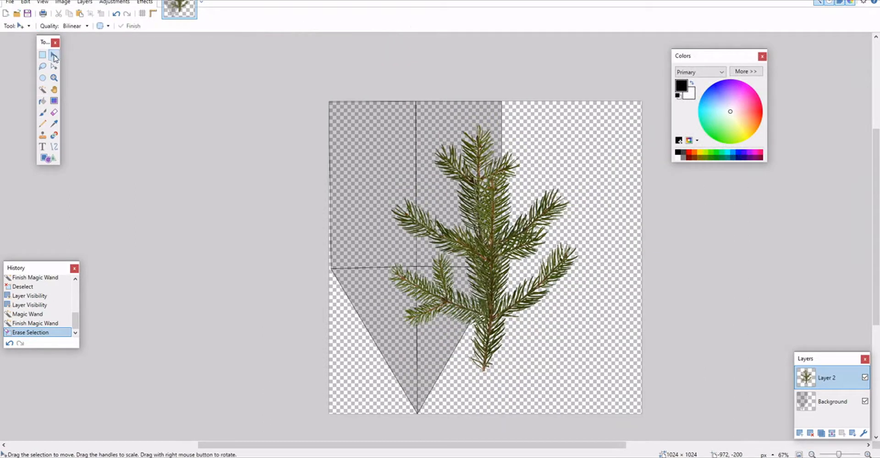
left_click_drag(537, 265, 502, 233)
left_click_drag(615, 386, 278, 40)
left_click_drag(431, 167, 391, 159)
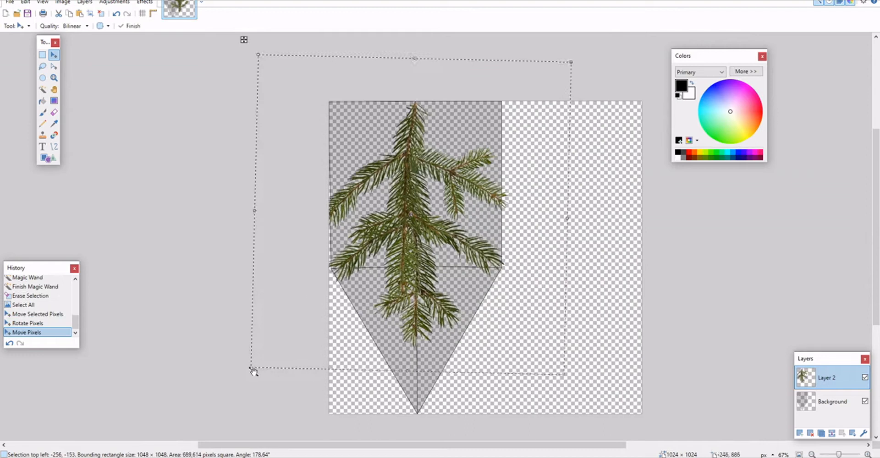
Step: Narrow, straighten and lengthen the branch to fit inside the leaf's UV outline, and clear the selection
left_click_drag(255, 211, 315, 213)
left_click_drag(405, 205, 381, 207)
left_click_drag(552, 45, 544, 44)
left_click_drag(461, 201, 460, 197)
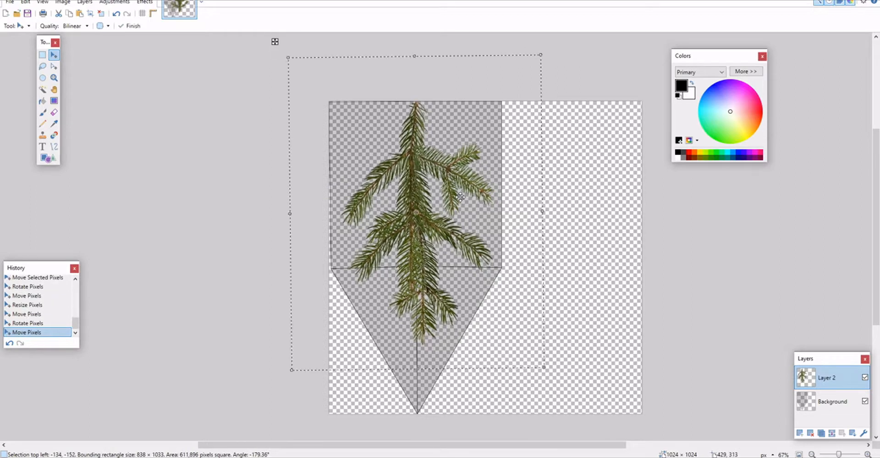
left_click_drag(418, 369, 417, 394)
left_click(42, 54)
left_click(186, 106)
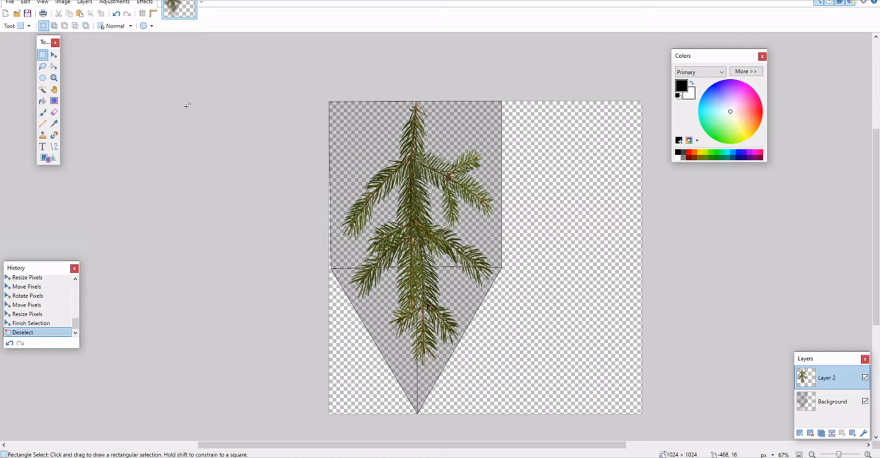
Step: Delete the Background layer with the UV template and save the leaf texture at 32-bit depth
left_click(833, 403)
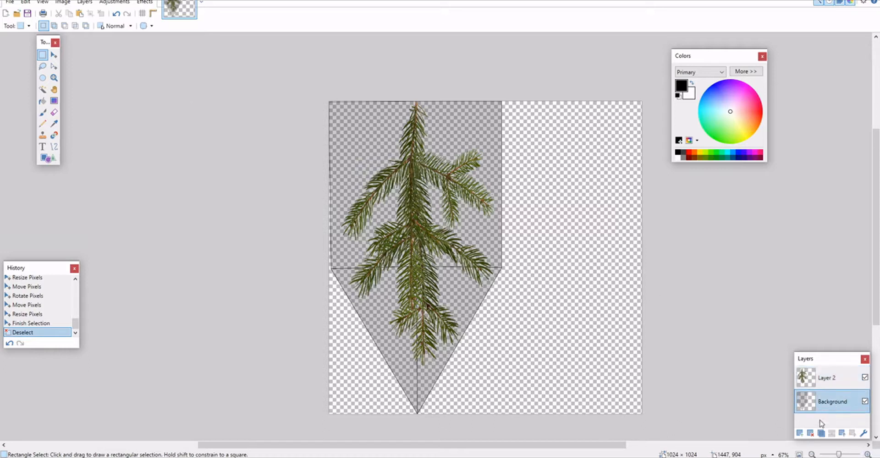
left_click(810, 434)
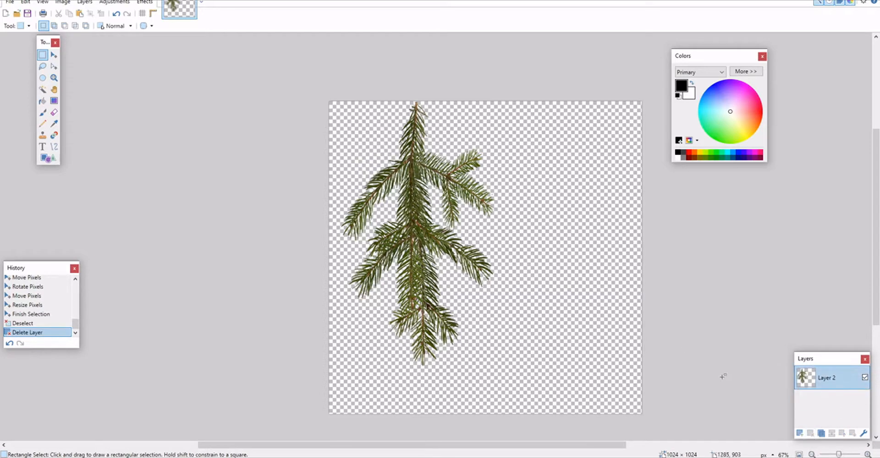
key("ctrl+s")
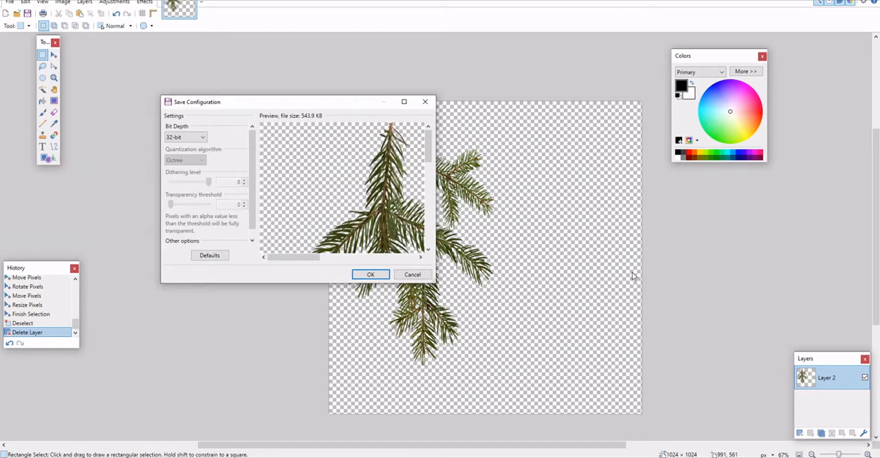
left_click(375, 276)
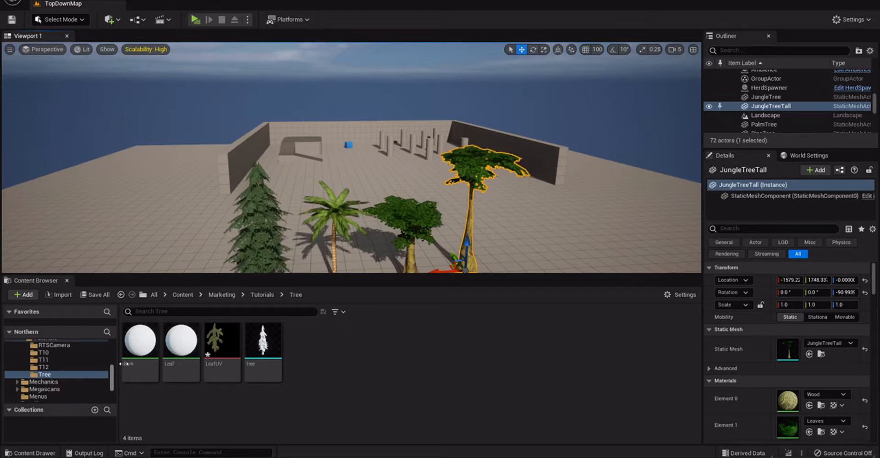
Step: In Unreal Editor, open the Bark material from the Tree folder for editing
double_click(140, 341)
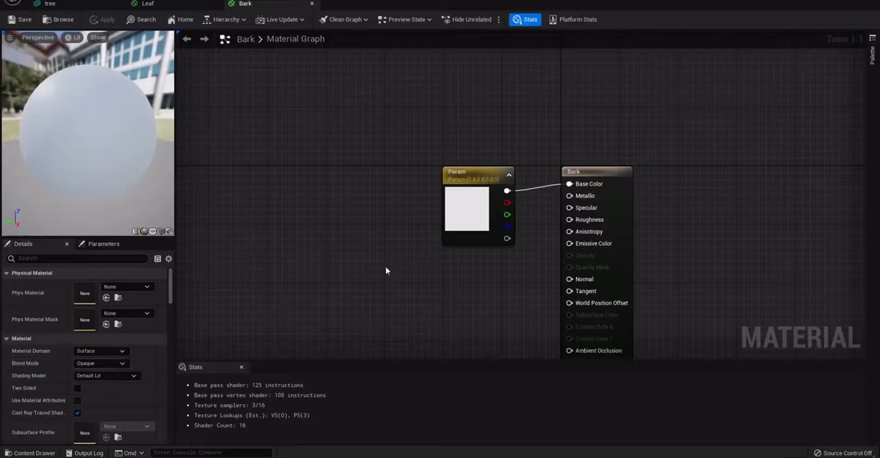
right_click(349, 230)
type("texture s")
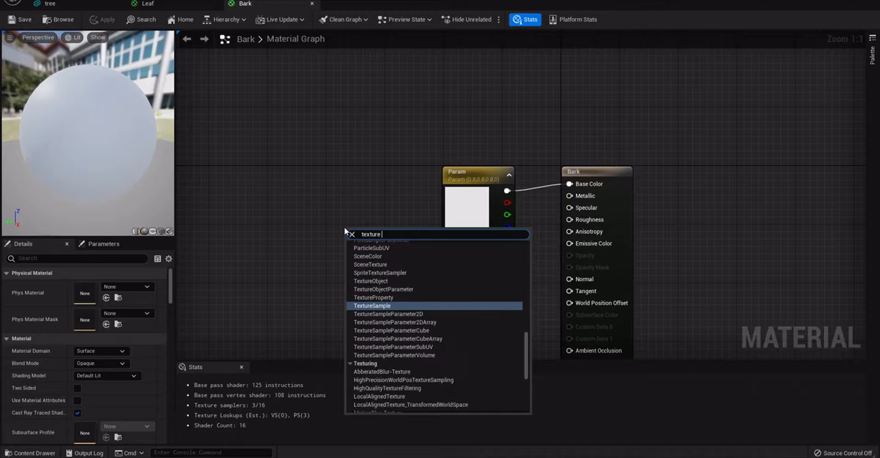
key("Return")
key("Delete")
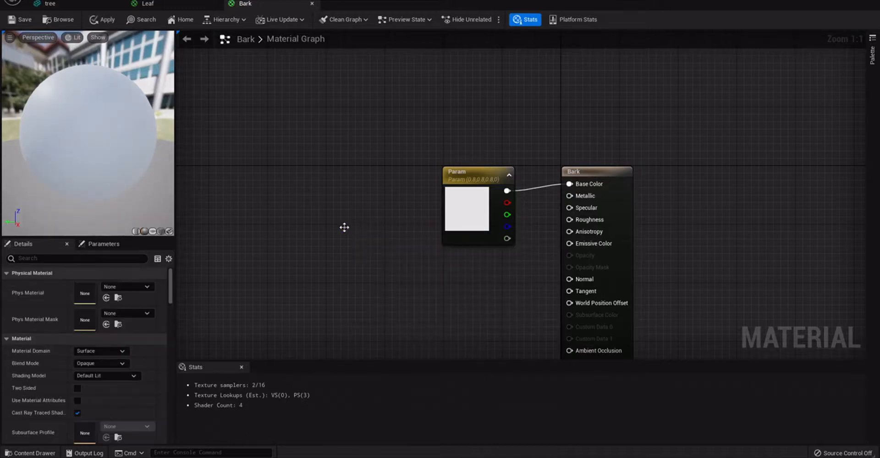
Step: Replace the Bark material's Param node with a Texture Sample node and connect its RGB output to Base Color
right_click(345, 227)
type("texture s")
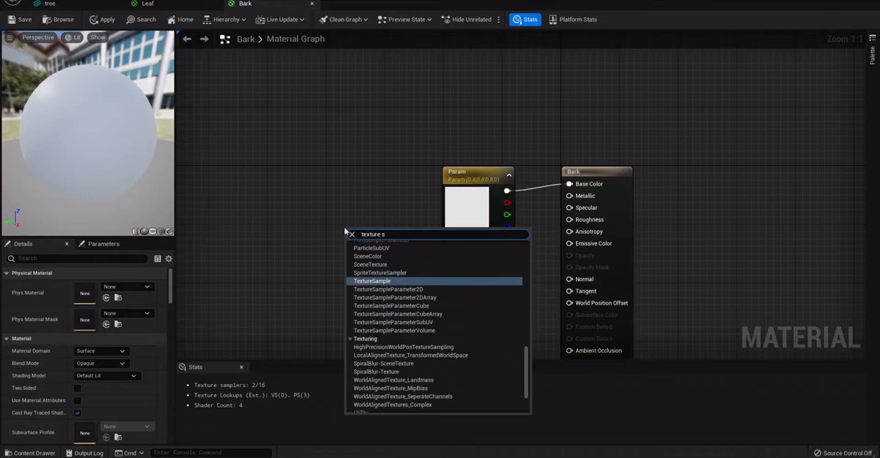
key("Return")
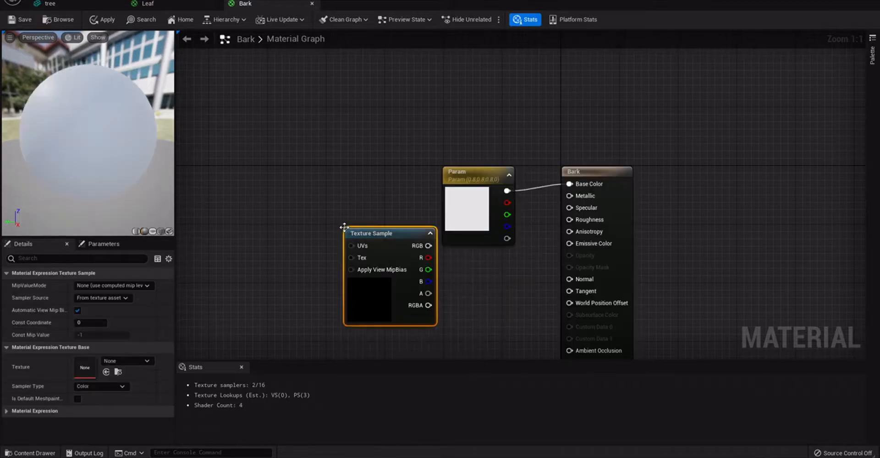
left_click(481, 204)
key("Delete")
left_click_drag(428, 246, 586, 182)
left_click_drag(393, 299, 411, 260)
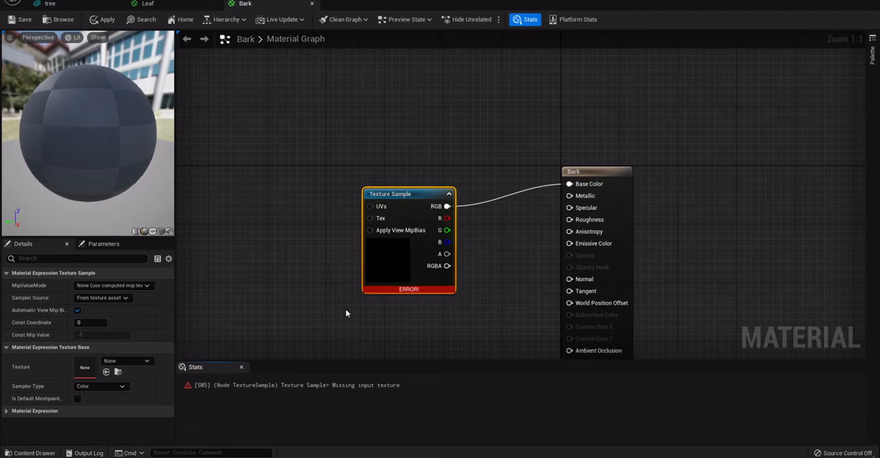
Step: Assign the PineBark texture to the Texture Sample node
left_click(134, 361)
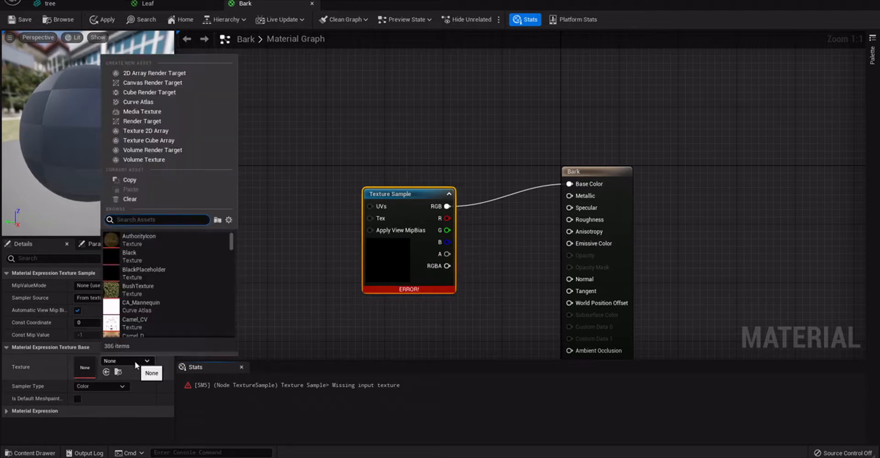
type("bark")
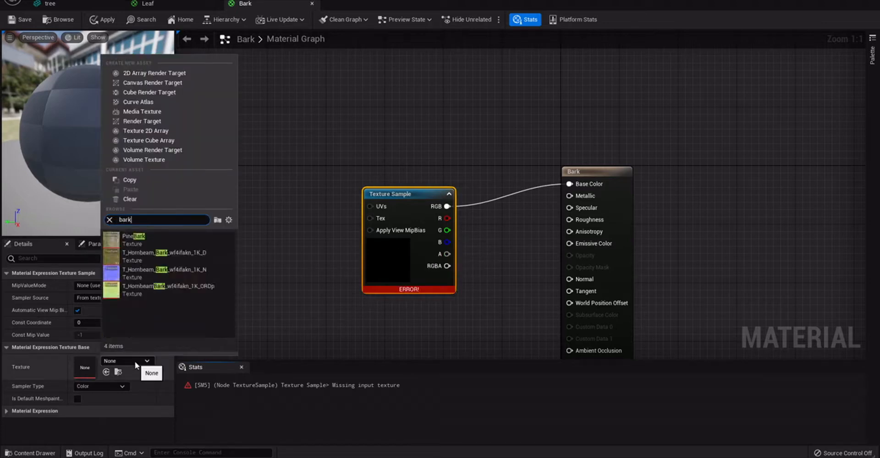
left_click(146, 236)
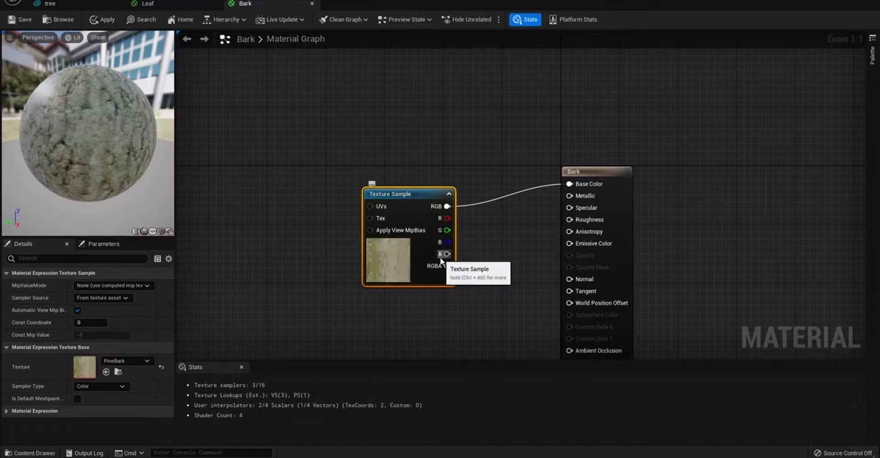
Step: Add a constant node with value 0.8 and connect it to the Bark material's Roughness
right_click_drag(474, 162, 467, 193)
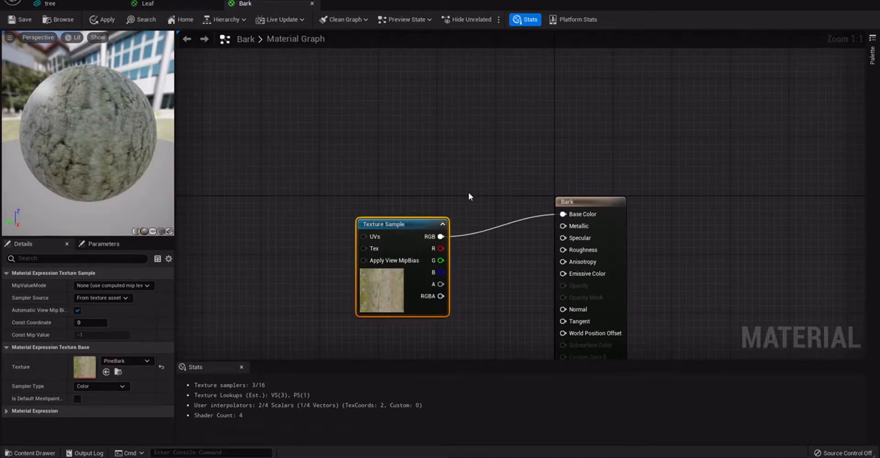
key("1")
left_click(454, 187)
left_click(101, 286)
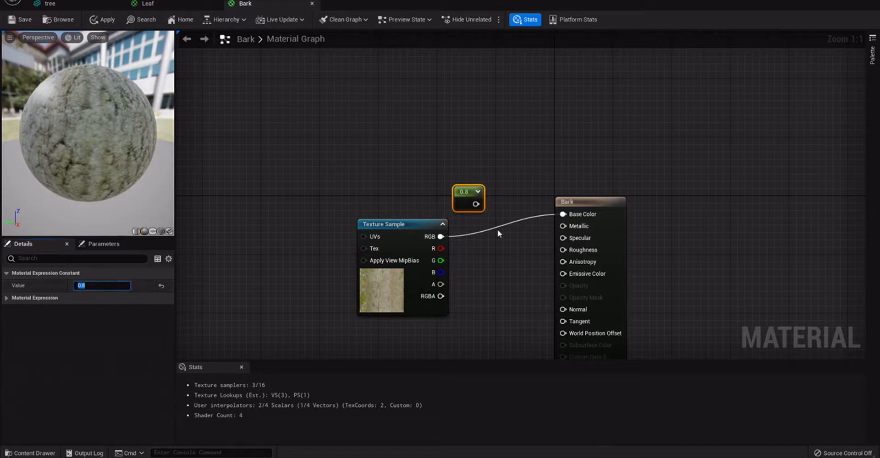
left_click_drag(472, 202, 562, 250)
Step: Add a second constant node with value 0.1 and connect it to both Metallic and Specular
left_click(433, 149)
key("1")
left_click(433, 151)
left_click(101, 285)
left_click(104, 285)
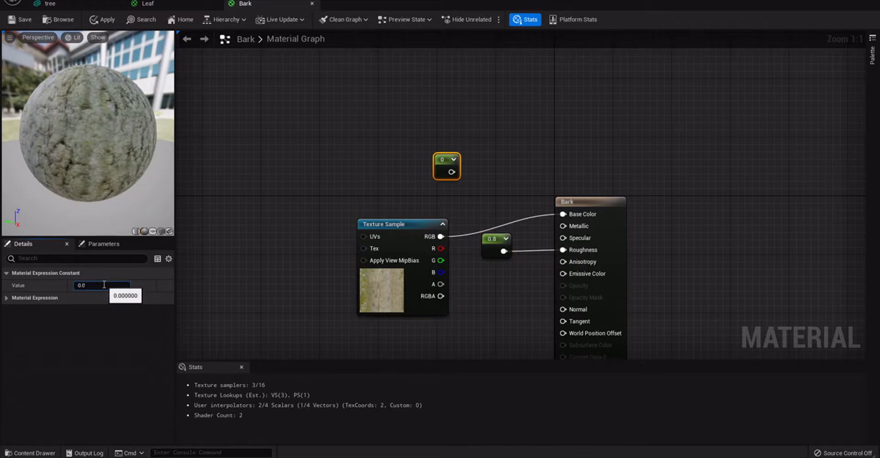
left_click_drag(456, 172, 563, 225)
left_click_drag(456, 172, 562, 238)
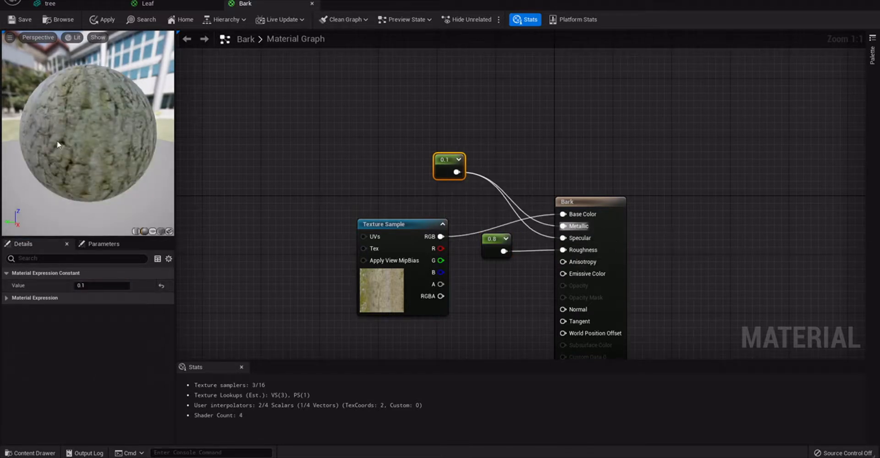
Step: Save the Bark material and inspect the tree mesh in its own preview
left_click_drag(60, 143, 18, 79)
left_click(19, 20)
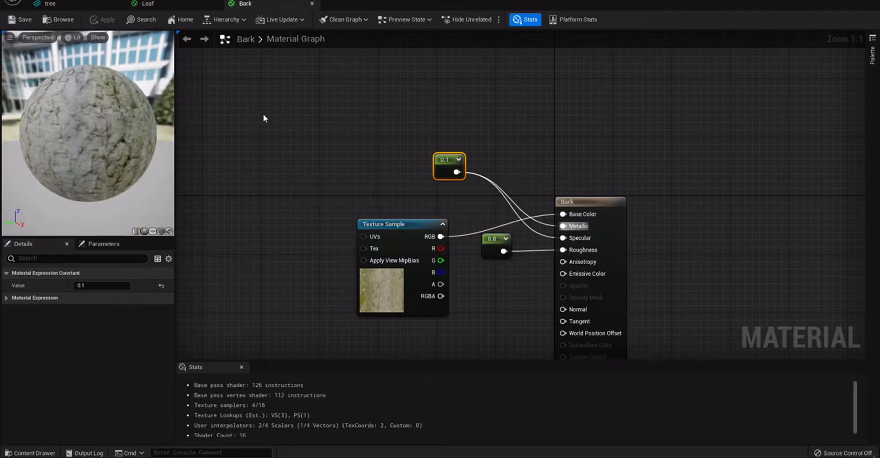
left_click(95, 5)
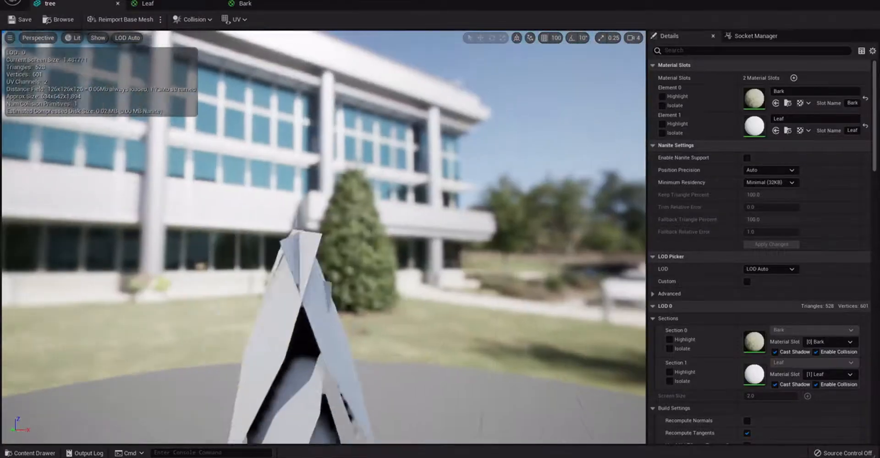
mouse_move(310, 165)
left_mouse_down()
mouse_move(310, 137)
mouse_move(311, 165)
left_mouse_up()
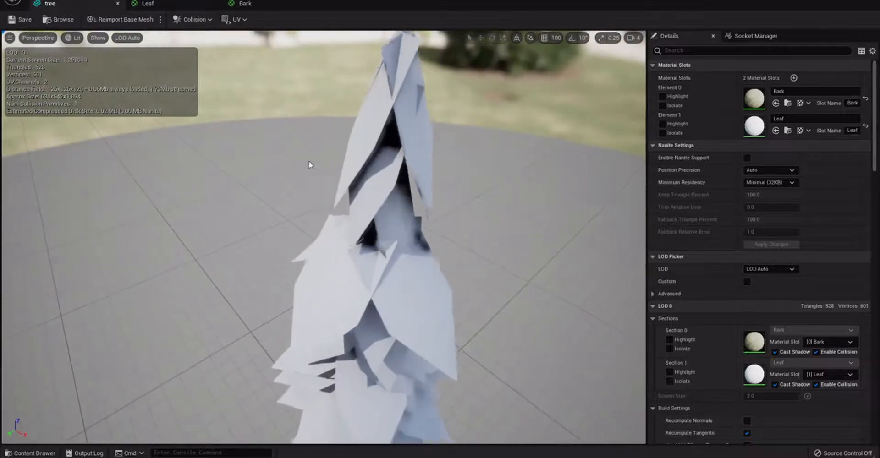
Step: Replace the Leaf material's Param node with a Texture Sample of LeafUV brought in from the content browser
left_click(172, 6)
left_click(472, 170)
key("Delete")
key("super+Down")
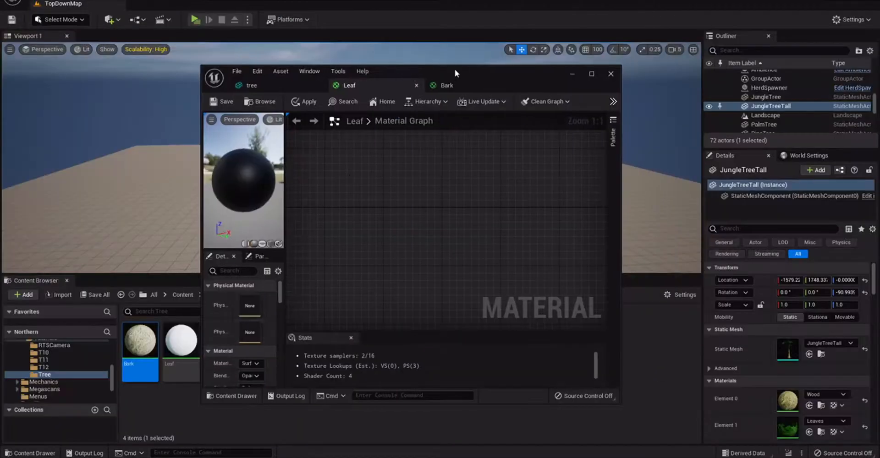
left_click_drag(454, 69, 506, 68)
left_click_drag(222, 343, 357, 238)
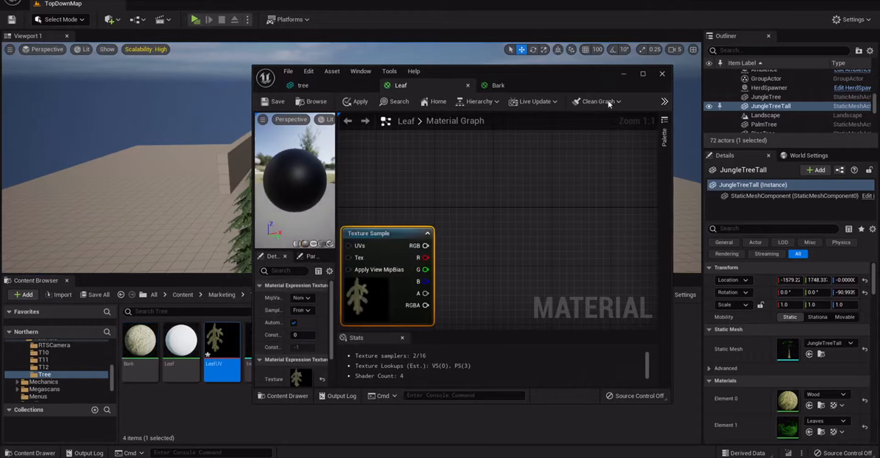
left_click(647, 73)
Step: Connect the leaf texture's RGB output to Base Color and its alpha output to Opacity Mask
left_click_drag(251, 169, 576, 144)
left_click_drag(491, 170, 576, 226)
Step: Set the Leaf material's blend mode to Masked and make it two-sided, checking the preview sphere
left_click(624, 213)
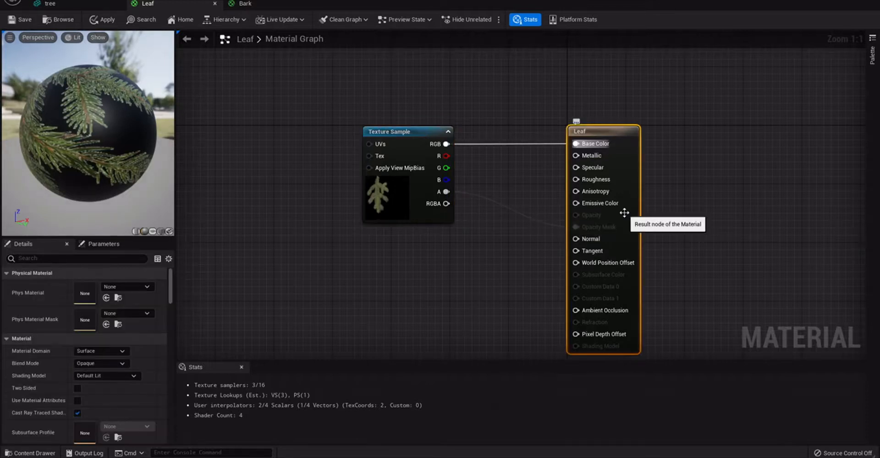
left_click(92, 363)
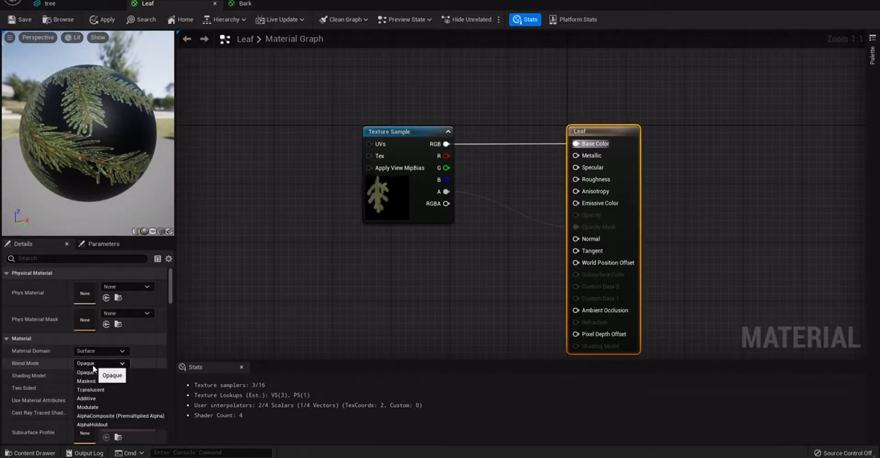
left_click(86, 380)
left_click_drag(115, 151, 132, 153)
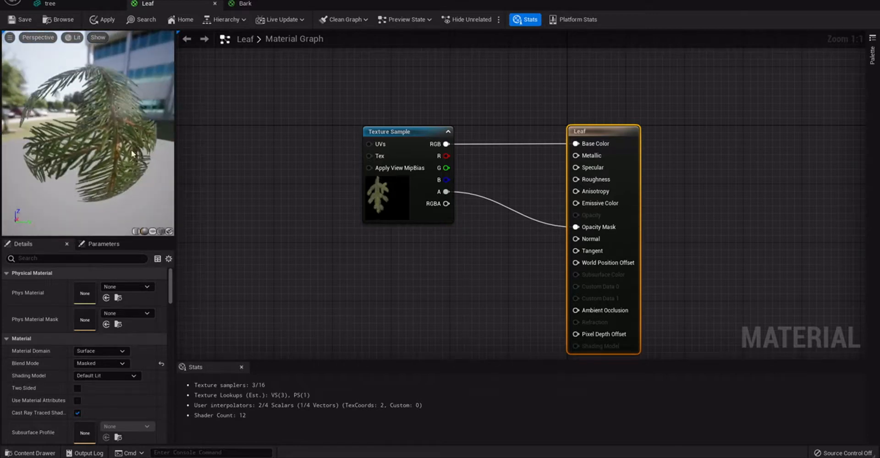
left_click(77, 388)
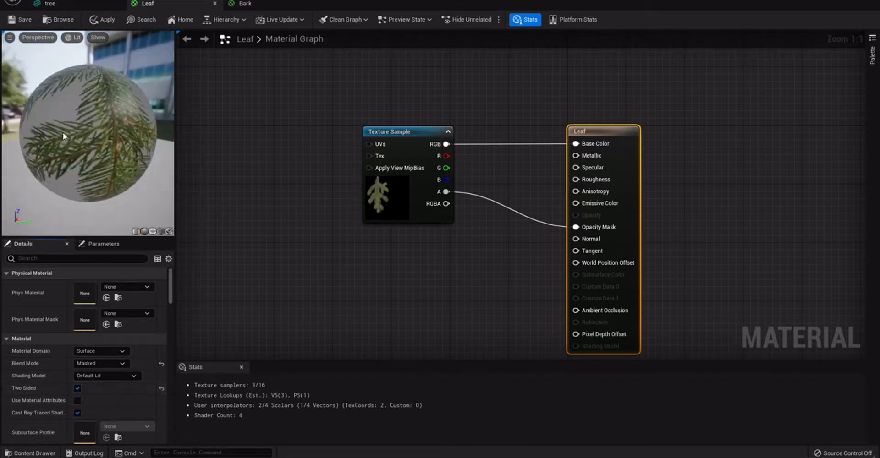
left_click_drag(73, 119, 92, 120)
Step: Change the Leaf material's shading model to Two Sided Foliage and check the preview sphere
right_click_drag(520, 117, 523, 142)
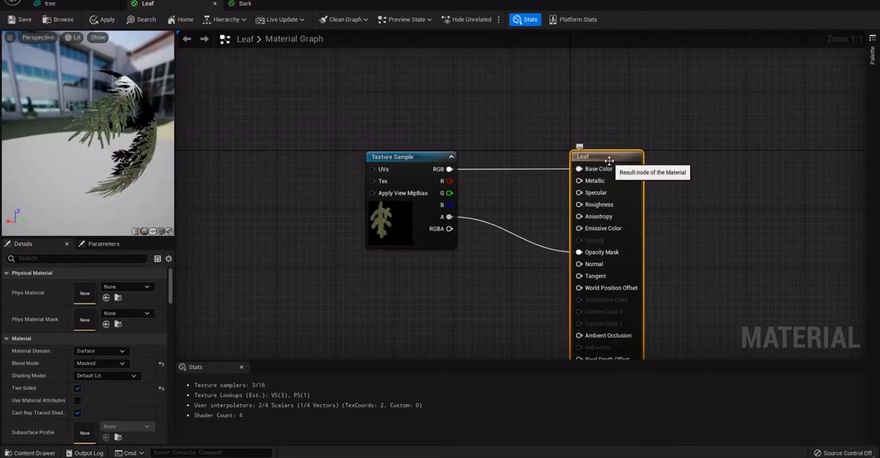
left_click(101, 351)
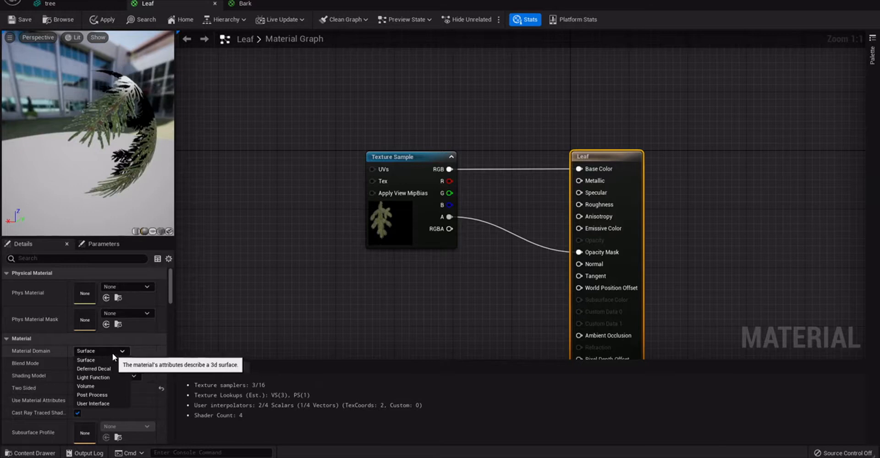
left_click(112, 353)
left_click(108, 373)
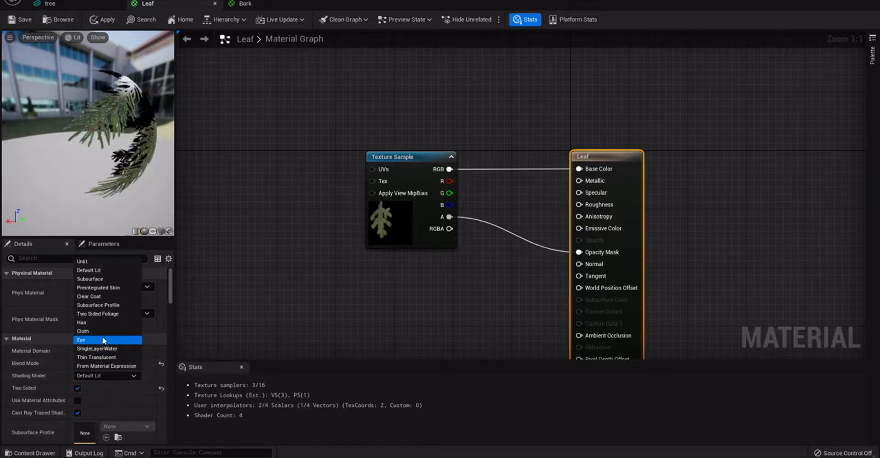
left_click(104, 313)
left_click_drag(117, 147, 83, 147)
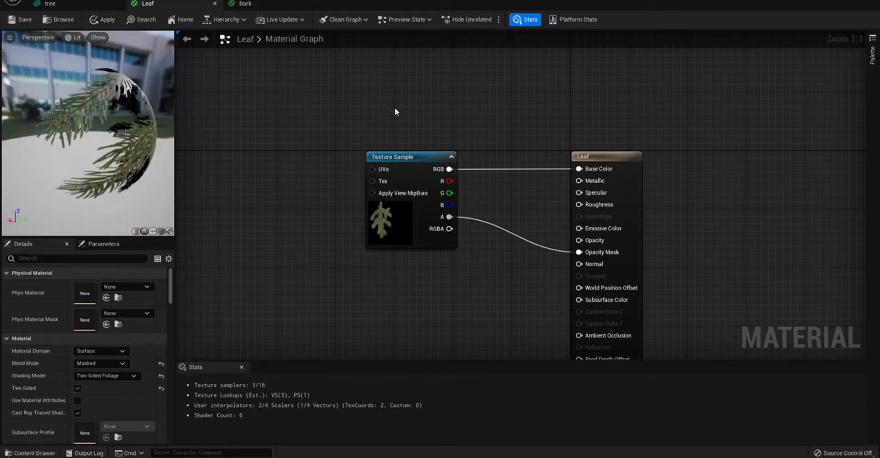
Step: Add a constant node with value 0.1 and connect it to the Leaf material's Metallic and Specular inputs
left_click(405, 113)
left_click(93, 284)
type("0.1")
key("Return")
mouse_move(424, 134)
left_mouse_down()
mouse_move(559, 189)
mouse_move(579, 180)
mouse_move(451, 152)
mouse_move(422, 134)
left_mouse_up()
Step: Add a constant node with value 0.9, connect it to Roughness, and save the Leaf material
left_click(465, 103)
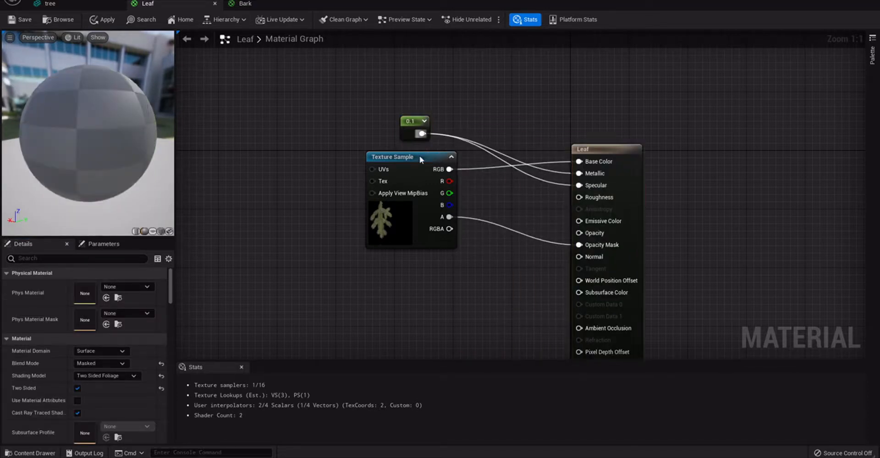
left_click(460, 106)
left_click(101, 285)
type("0.9")
key("Return")
left_click_drag(481, 123, 595, 199)
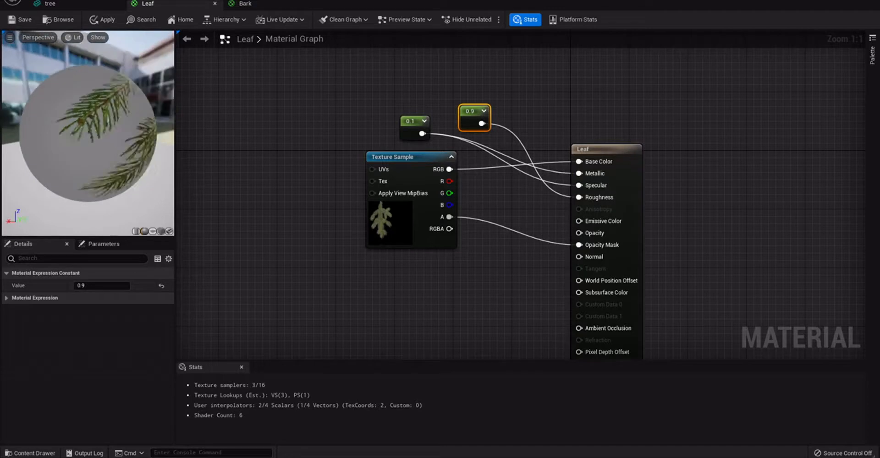
left_click(20, 19)
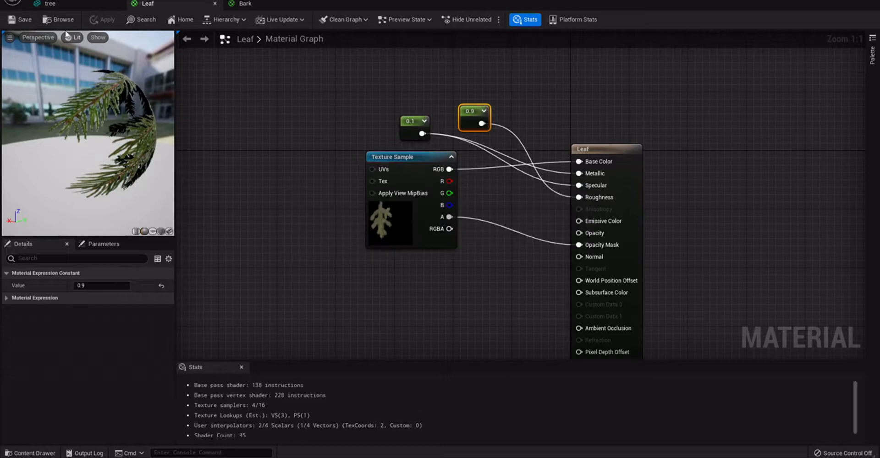
Step: Inspect the tree mesh with its leaf material in the mesh preview
left_click(50, 3)
right_click_drag(324, 237, 204, 225)
key("w")
right_click_drag(303, 203, 301, 168)
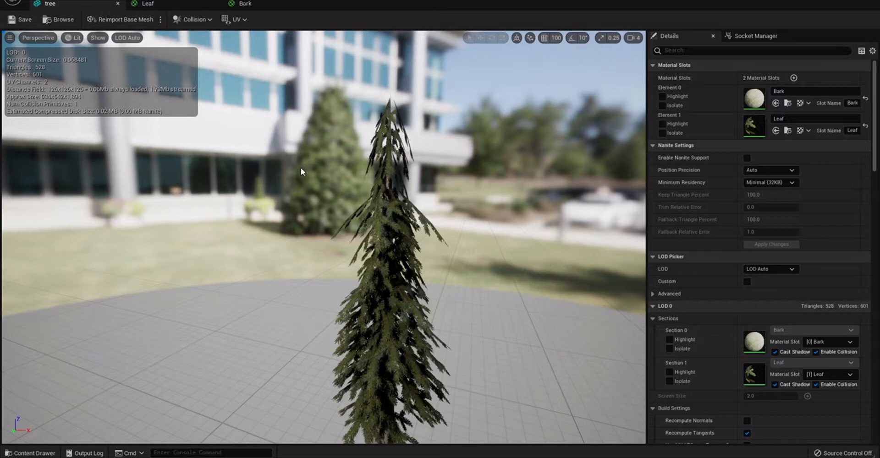
right_click_drag(301, 168, 264, 157)
key("d")
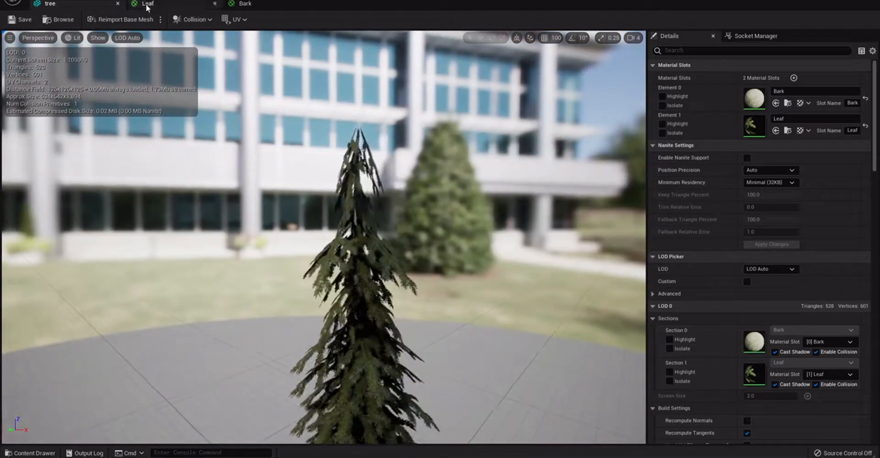
Step: Add a SimpleGrassWind node to the Leaf material graph below the Texture Sample
left_click(147, 3)
right_click(337, 221)
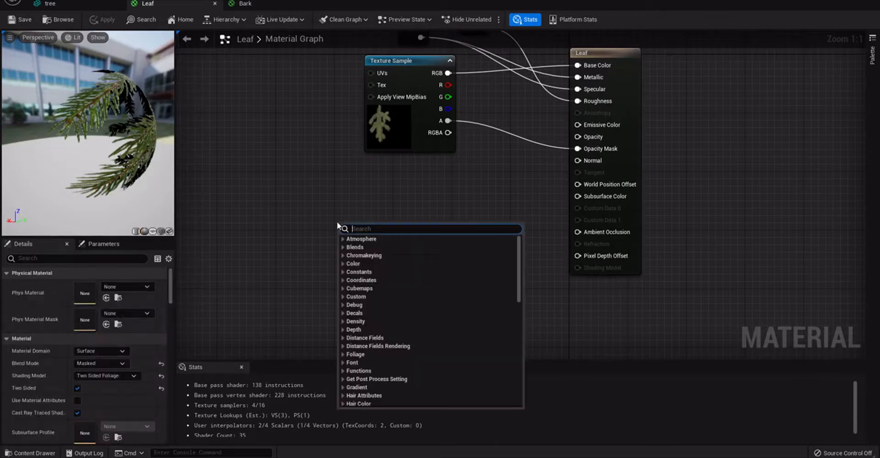
type("grass")
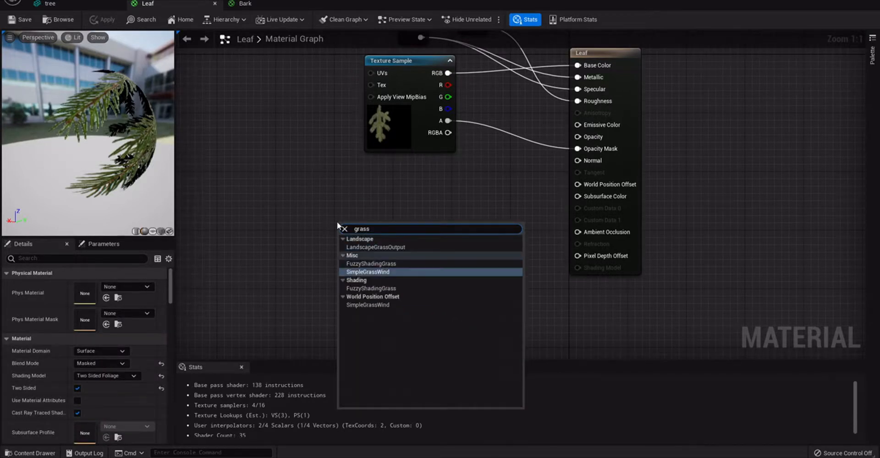
left_click(368, 271)
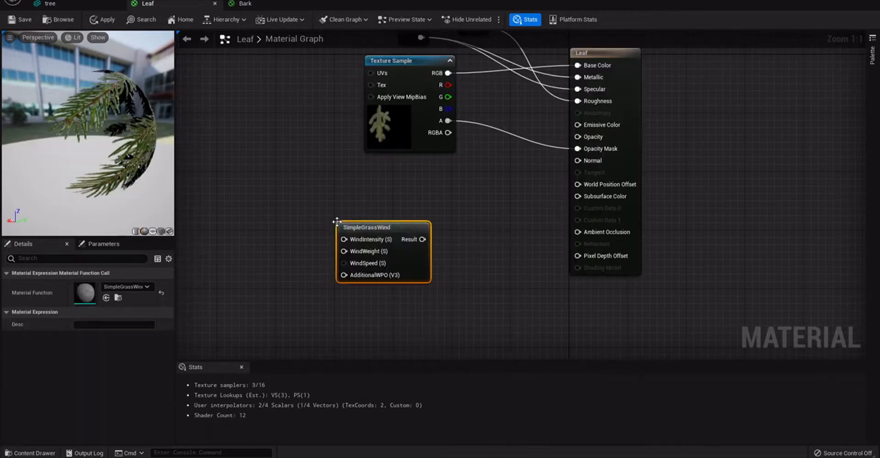
Step: Add a constant node with value 0.5 and connect it to SimpleGrassWind's WindIntensity, WindWeight and AdditionalWPO inputs
left_click(284, 215)
left_click(116, 286)
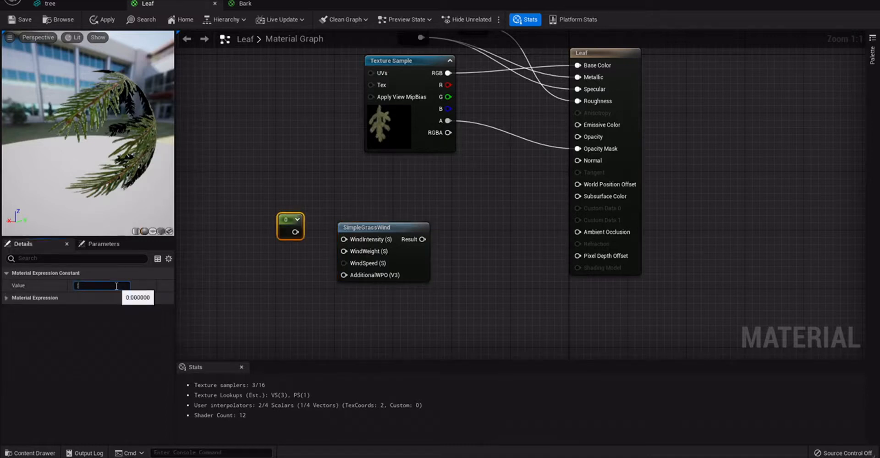
type("0.5")
key("Return")
left_click_drag(343, 239, 297, 234)
left_click_drag(298, 233, 347, 252)
left_click_drag(349, 280, 300, 232)
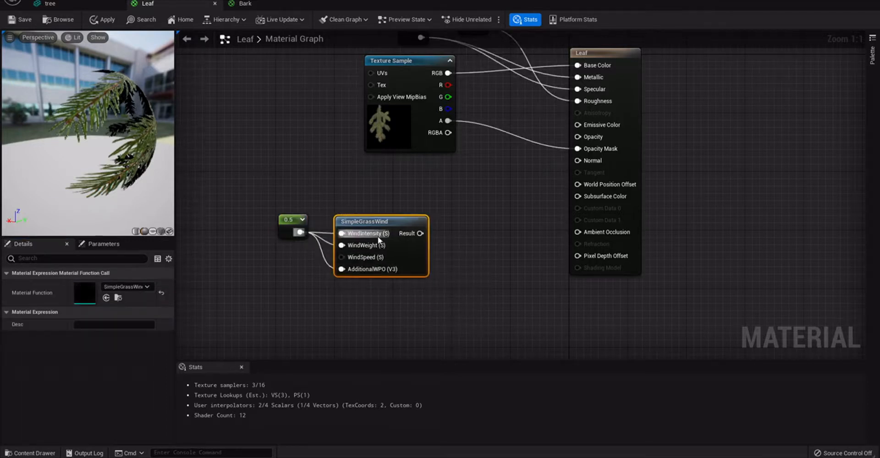
Step: Connect SimpleGrassWind's result to World Position Offset and save the Leaf material
left_click_drag(406, 236, 596, 185)
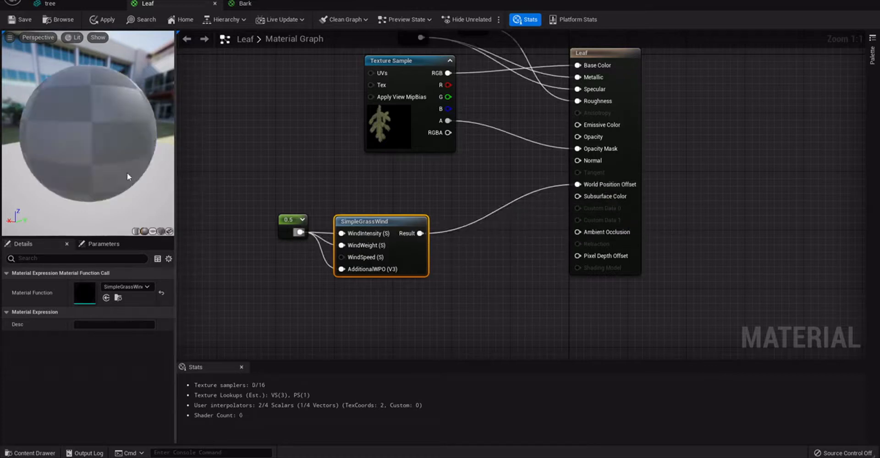
left_click_drag(90, 154, 166, 156)
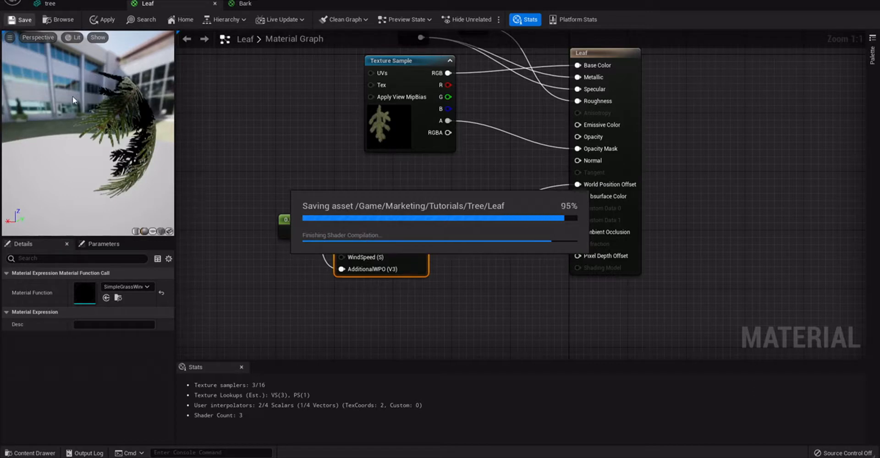
Step: Examine how the leaves move in the wind in the tree's mesh preview
left_click(60, 4)
left_click_drag(232, 88, 274, 116, "alt")
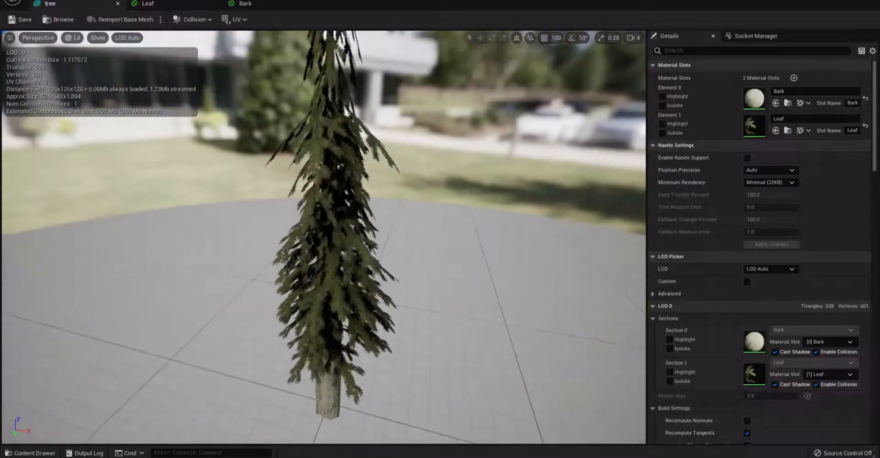
right_click_drag(333, 146, 324, 136)
key("s")
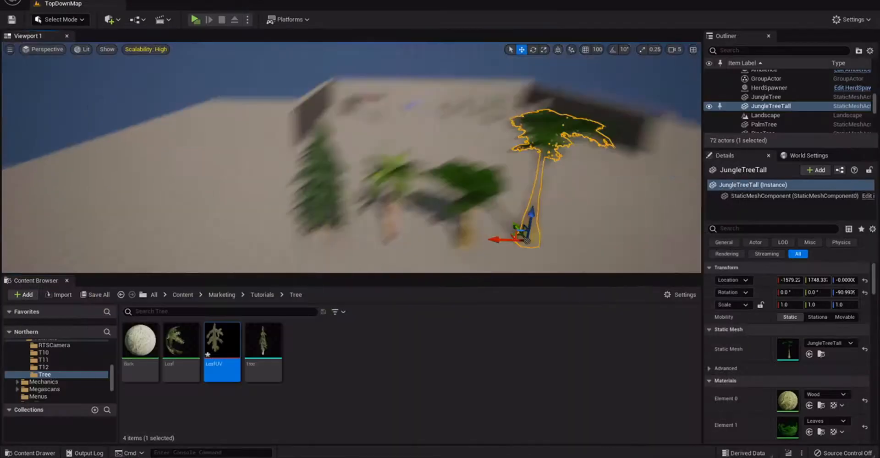
Step: Place the tree mesh in the level next to the tall jungle tree, in line with the other trees
key("s")
right_click_drag(351, 158, 381, 183)
key("w")
left_click_drag(263, 355, 442, 238)
key("s")
right_click_drag(442, 238, 451, 213)
key("w")
left_click_drag(405, 210, 430, 211)
right_click_drag(430, 211, 443, 205)
key("s")
key("a")
key("s")
key("w")
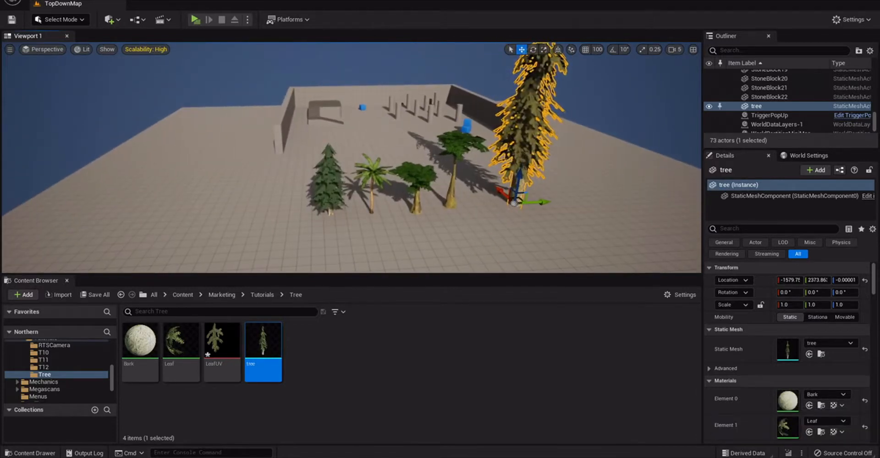
Step: Switch to Foliage mode and add the tree mesh as a foliage type saved as tree_FoliageType in the Tree folder
left_click(55, 20)
left_click(58, 53)
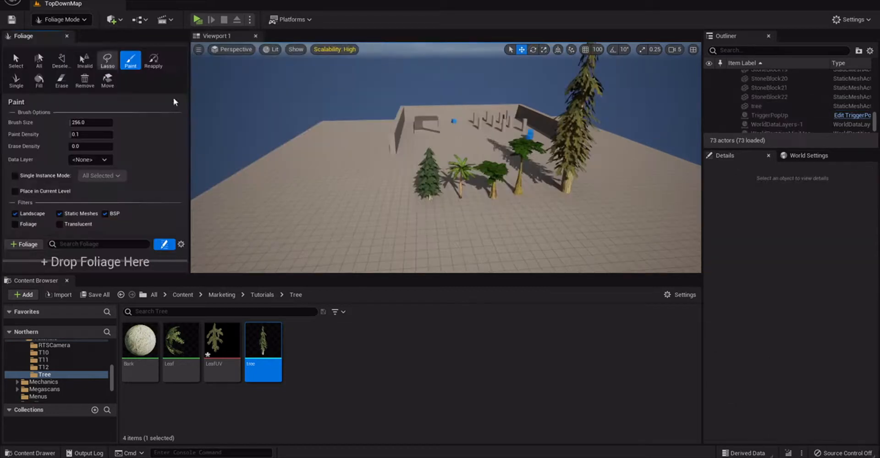
left_click_drag(275, 275, 270, 322)
left_click_drag(260, 392, 150, 273)
left_click(476, 321)
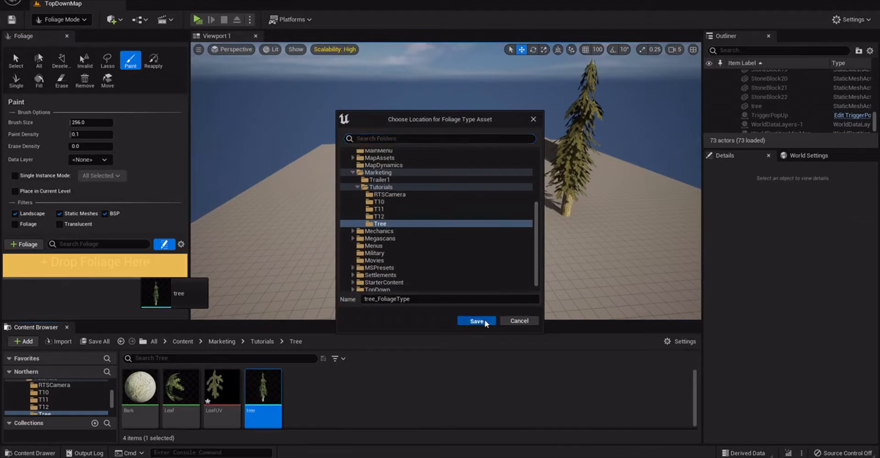
left_click_drag(84, 279, 83, 291)
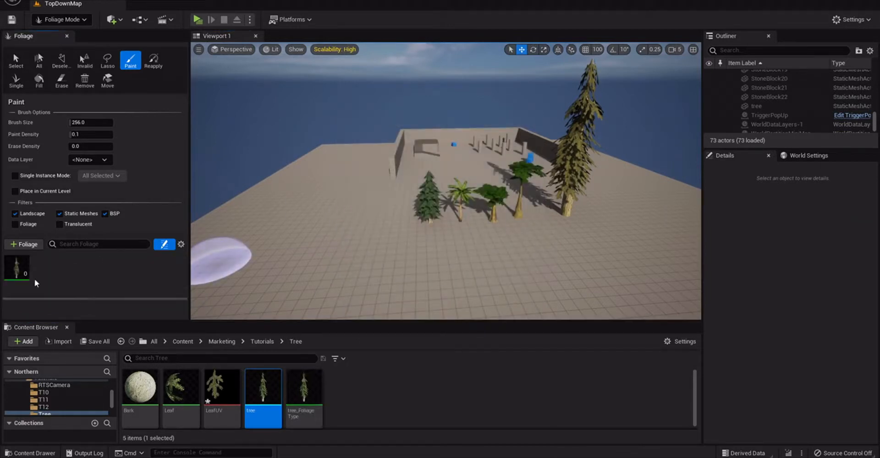
Step: Set the tree foliage type's uniform Scale X range to a minimum of 0.3 and a maximum of 0.35
left_click(16, 267)
scroll(133, 316, "down", 1)
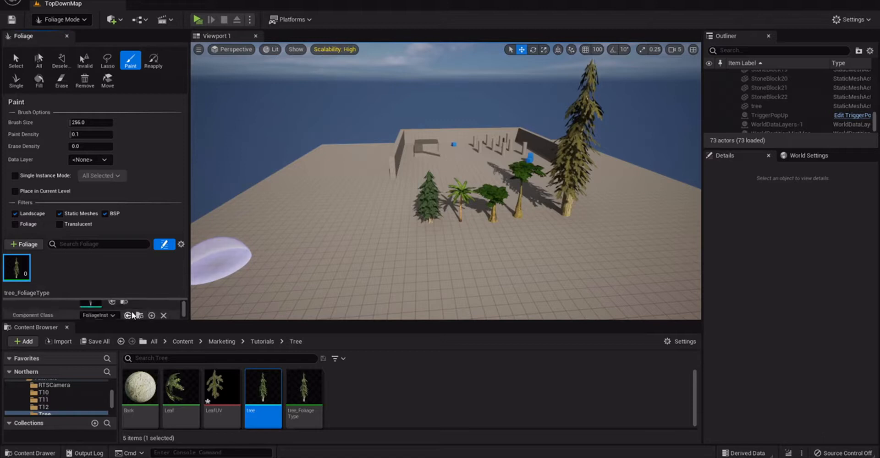
left_click_drag(229, 322, 223, 402)
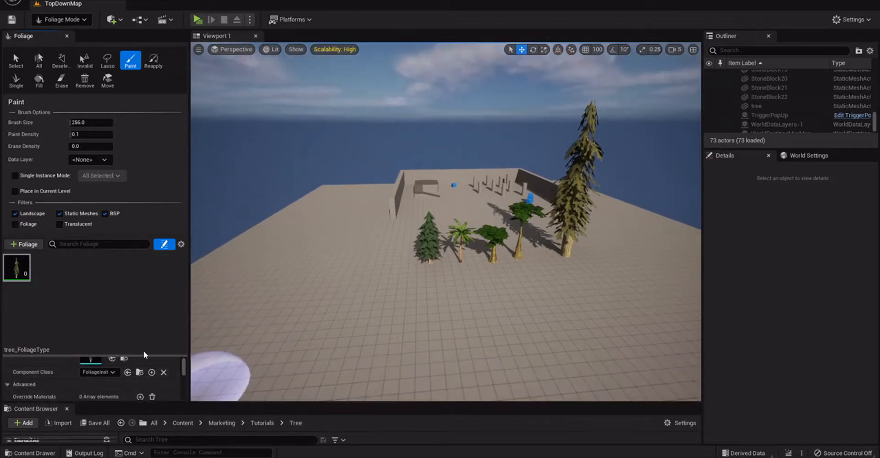
left_click_drag(145, 355, 146, 288)
left_click(119, 354)
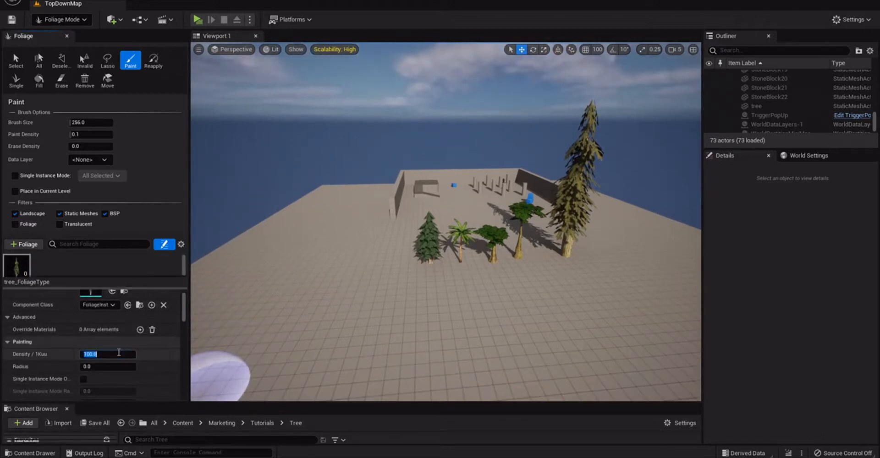
scroll(120, 357, "down", 3)
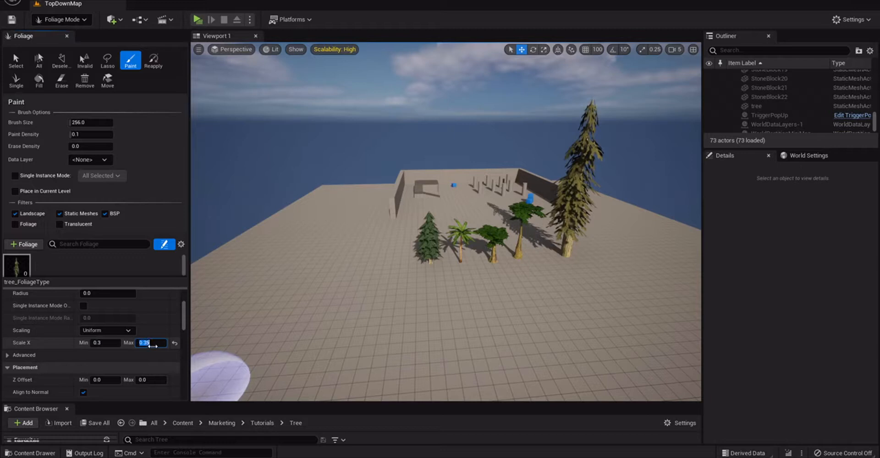
Step: Paint a cluster of foliage trees on the open ground beside the existing pine tree and inspect it up close
right_click_drag(436, 268, 462, 306)
mouse_move(346, 276)
left_mouse_down()
mouse_move(435, 226)
mouse_move(405, 329)
mouse_move(446, 295)
left_mouse_up()
key("d")
right_click_drag(446, 295, 367, 279)
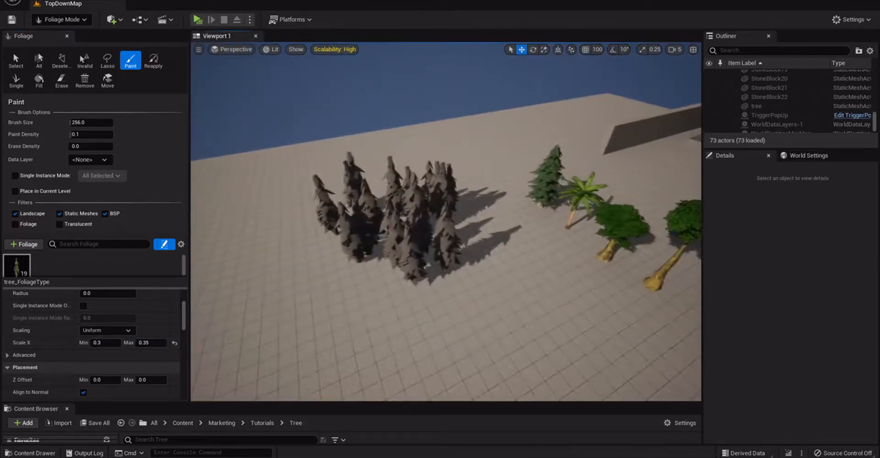
key("w")
key("a")
mouse_move(464, 260)
right_mouse_down()
mouse_move(536, 224)
mouse_move(394, 261)
mouse_move(279, 264)
right_mouse_up()
key("d")
key("w")
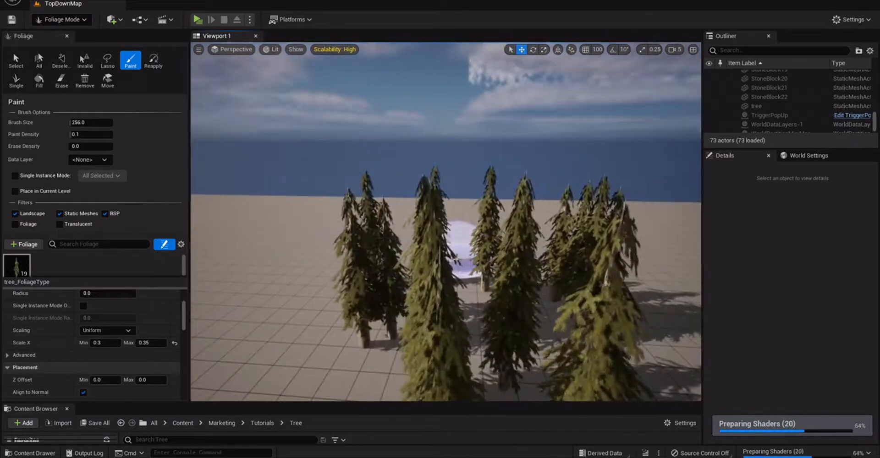
Step: Paint more foliage trees with another brush stroke to enlarge the cluster
mouse_move(456, 258)
right_mouse_down()
mouse_move(514, 273)
mouse_move(506, 339)
right_mouse_up()
key("s")
mouse_move(540, 231)
left_mouse_down()
mouse_move(370, 202)
mouse_move(442, 219)
mouse_move(408, 220)
left_mouse_up()
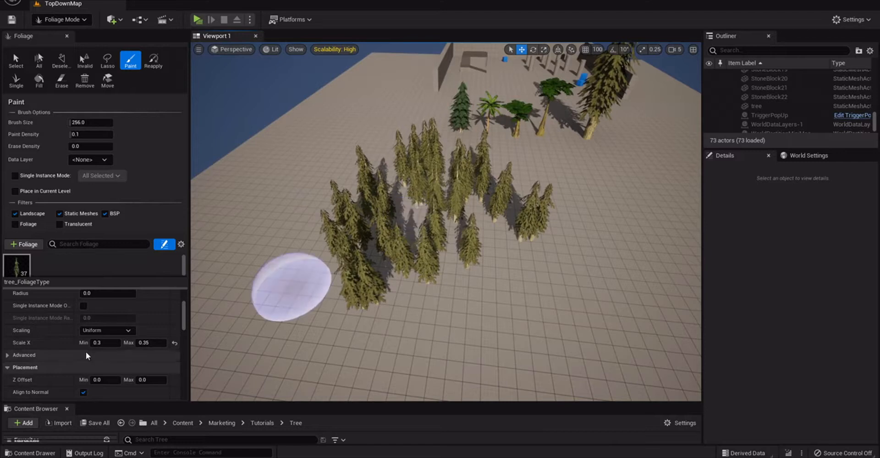
Step: Review the tree foliage type's placement and instance settings, including Random Yaw, Cull Distance and Collision Presets
scroll(86, 356, "down", 3)
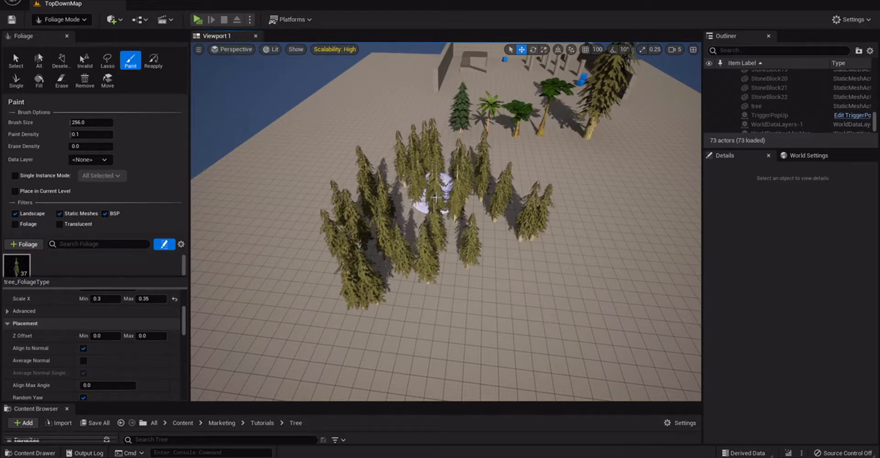
scroll(73, 367, "down", 3)
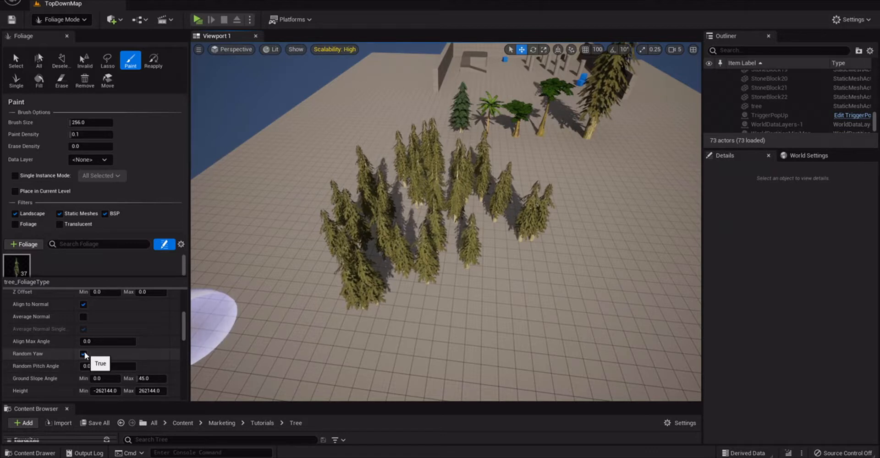
scroll(84, 351, "down", 4)
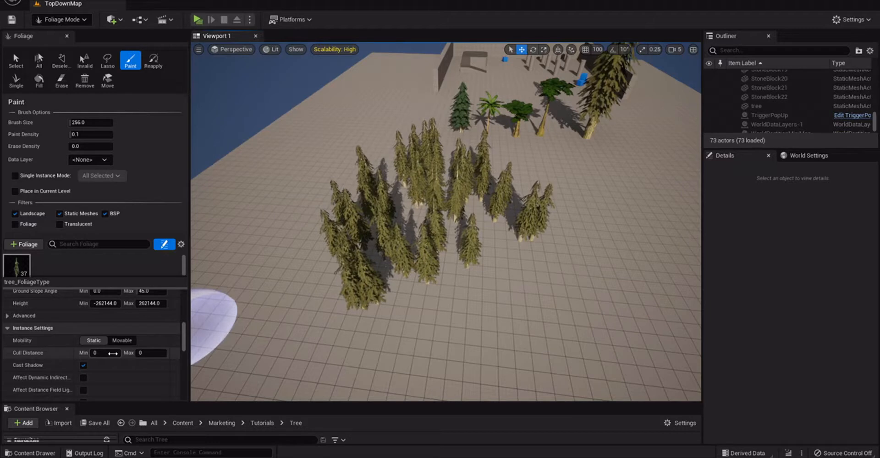
scroll(133, 348, "down", 3)
scroll(147, 340, "down", 5)
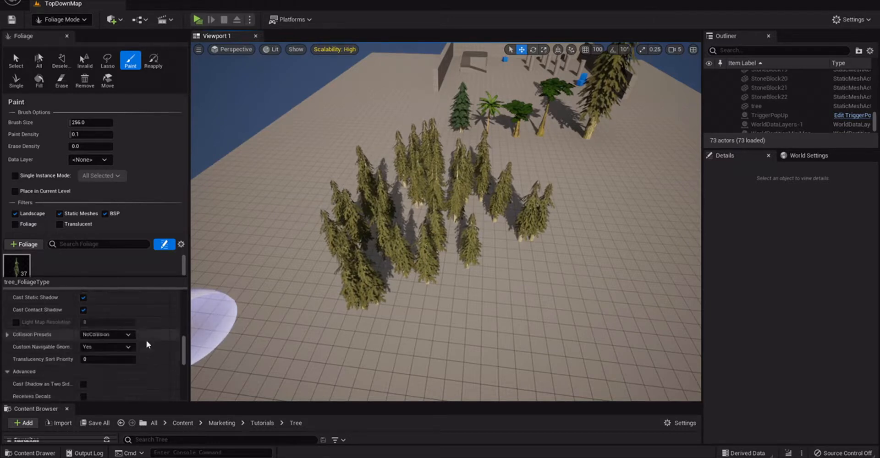